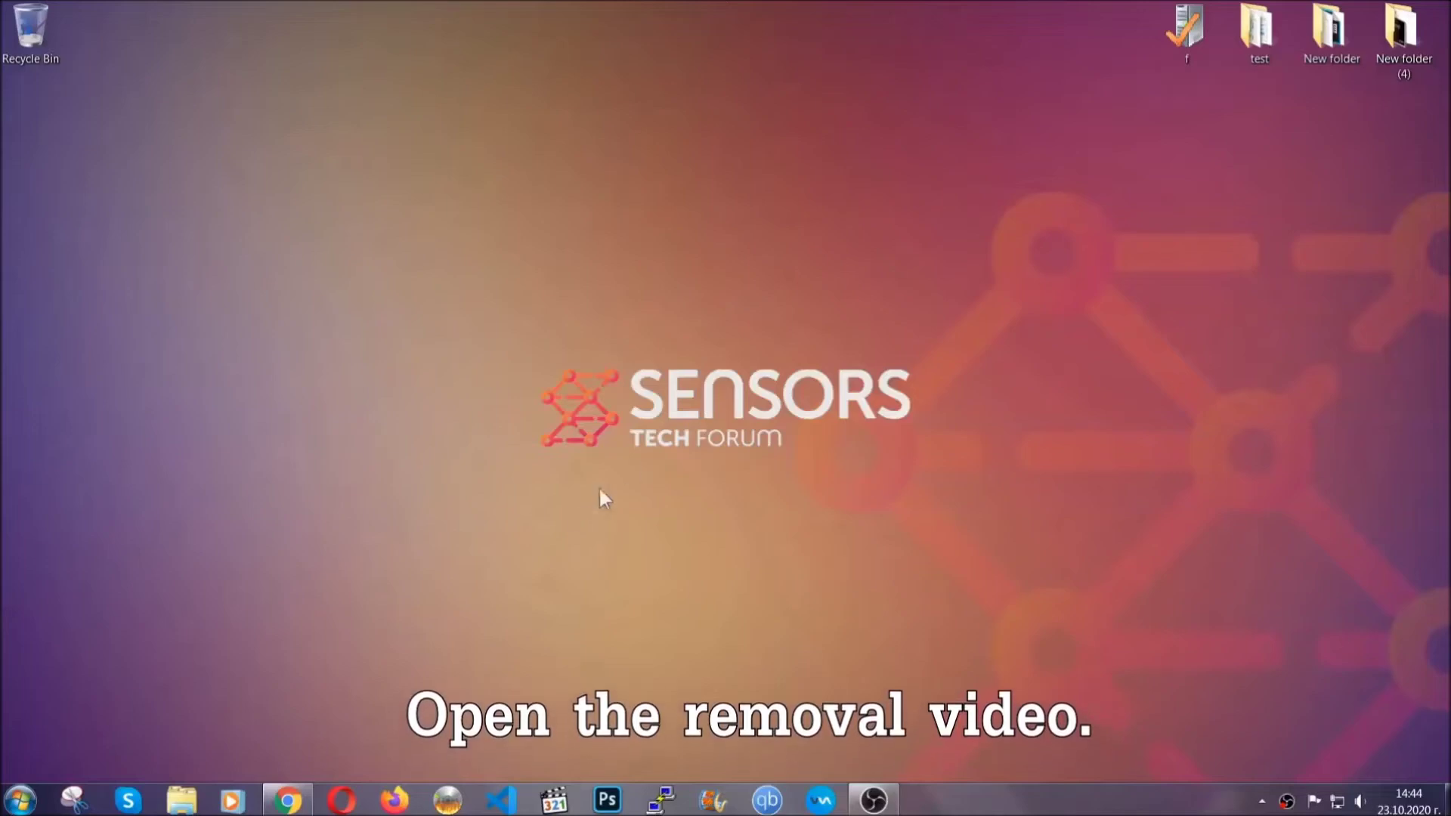
Follow the removal video's SensorsTechForum description link and download SpyHunter-Installer.exe.
left_click(287, 801)
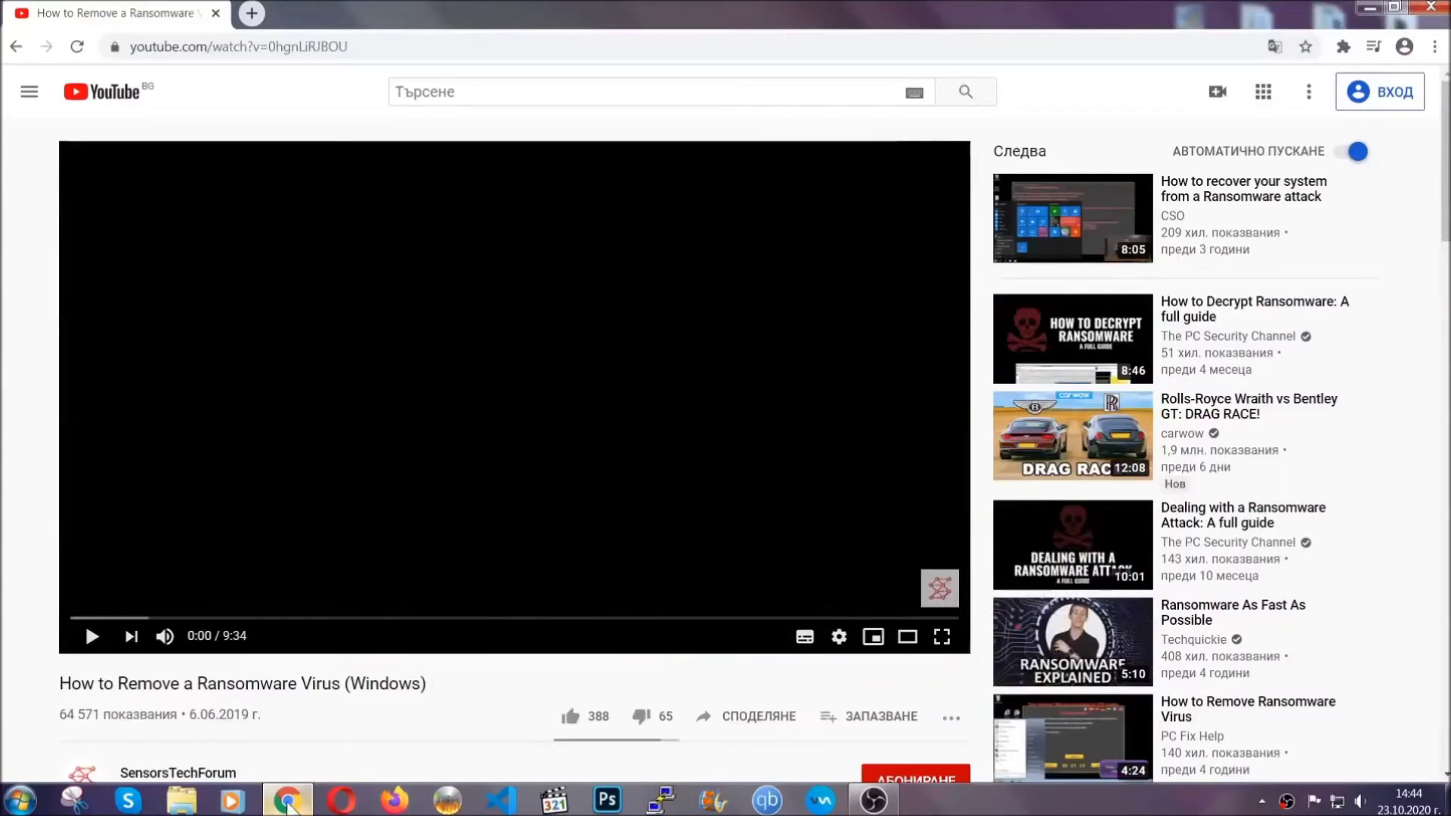
scroll(262, 616, "down", 4)
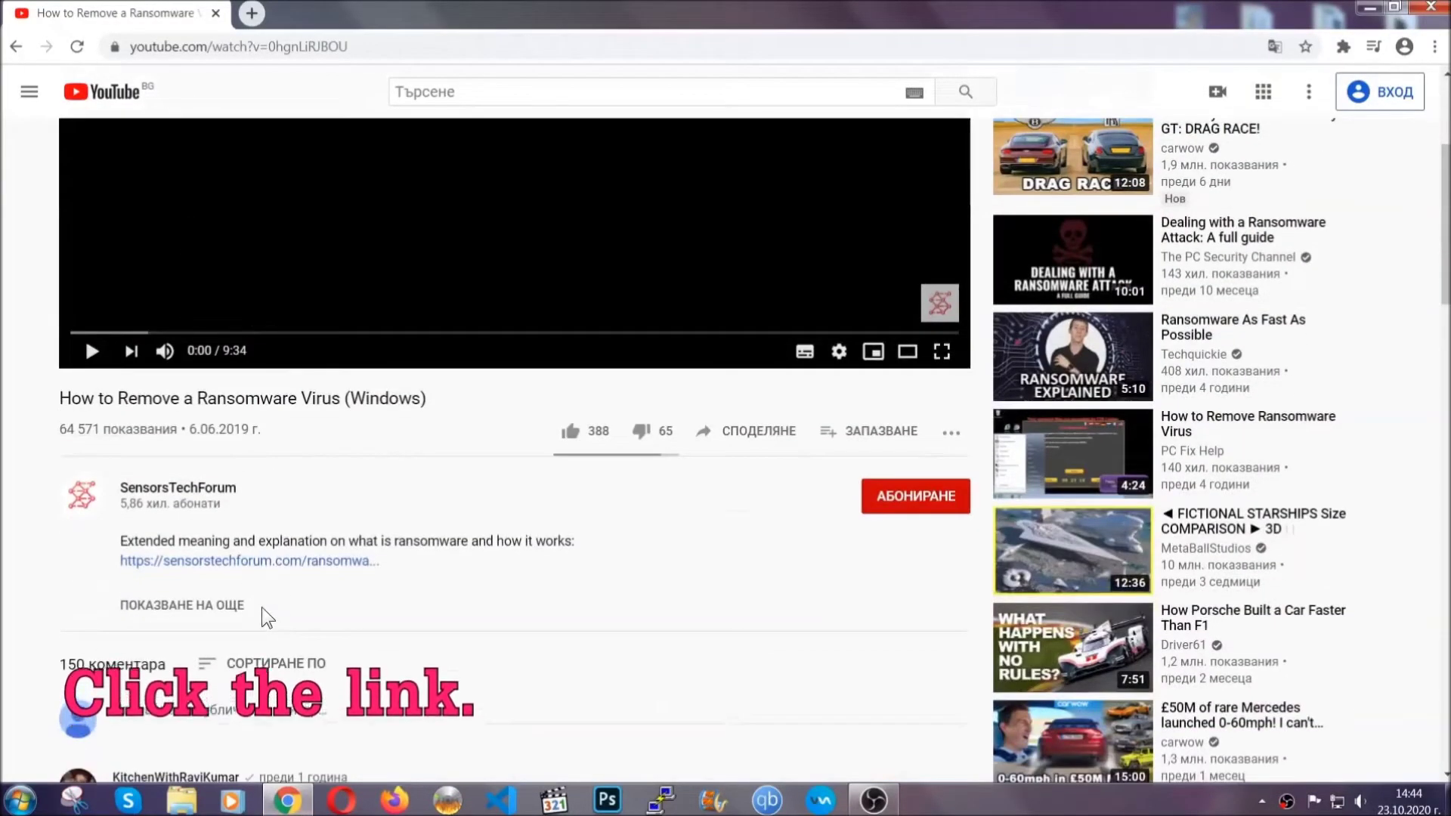
left_click(287, 562)
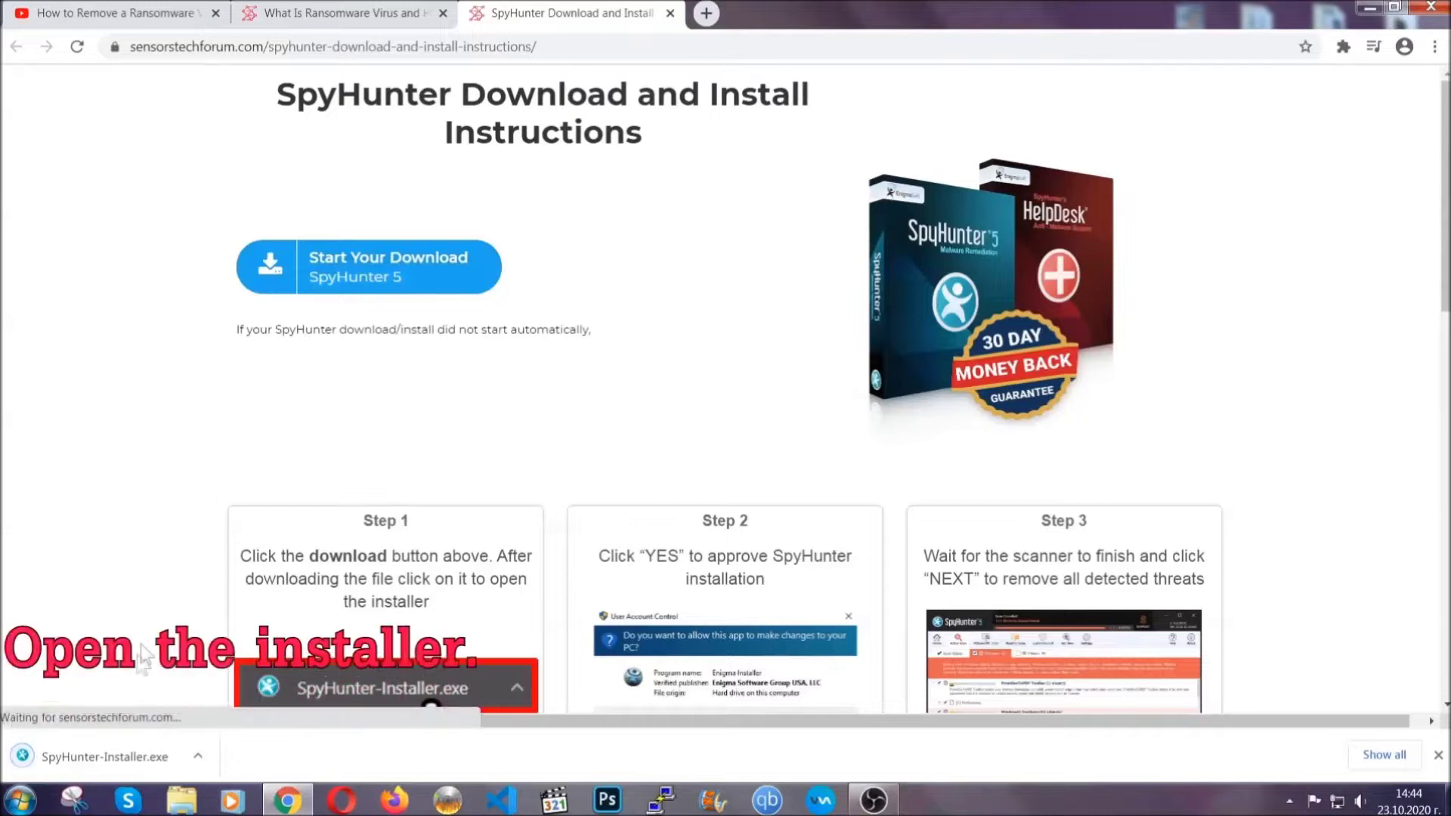
Install SpyHunter 5 in English after accepting the EULA and Privacy Policy, then finish setup.
left_click(103, 754)
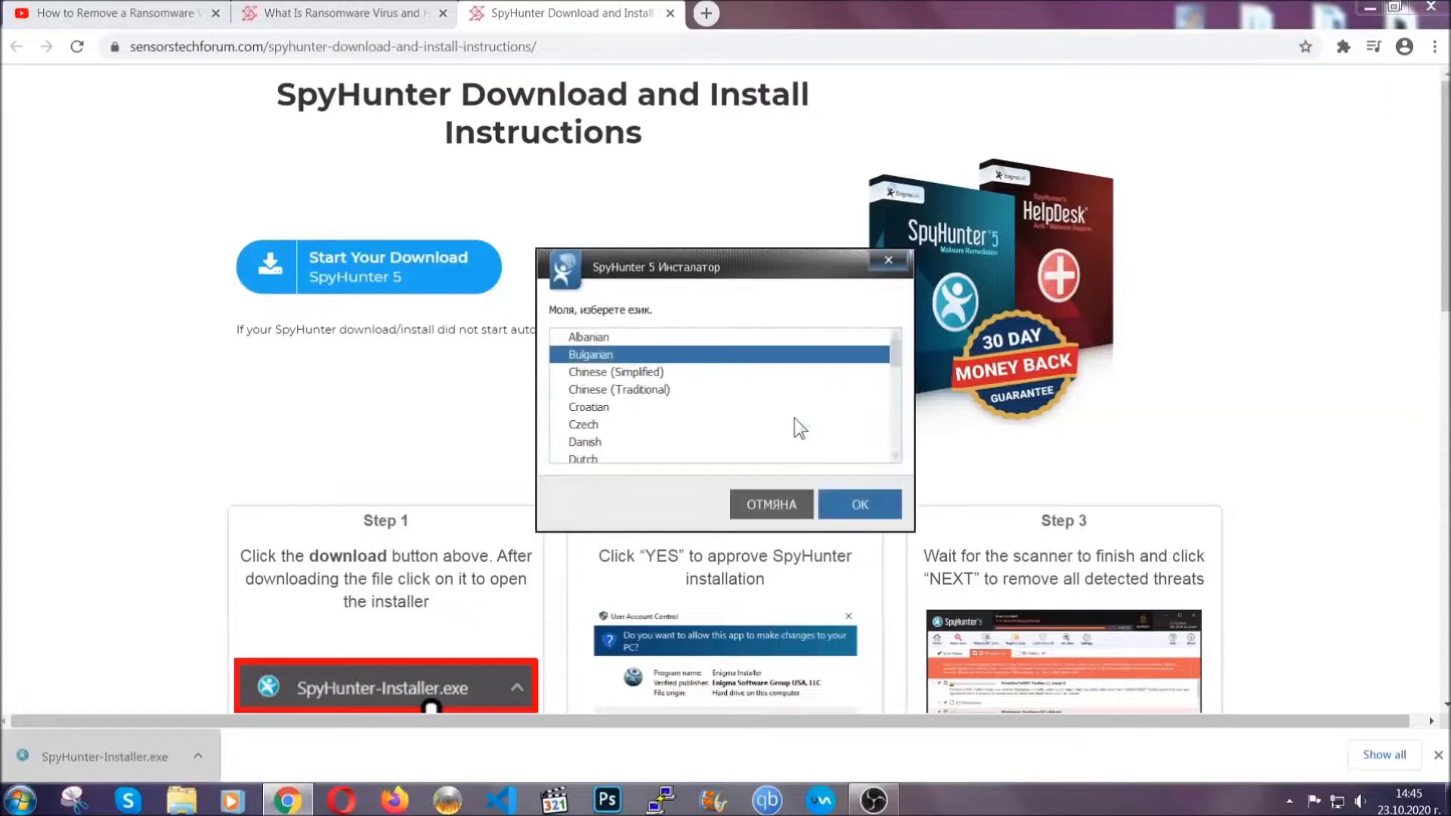
scroll(760, 424, "down", 2)
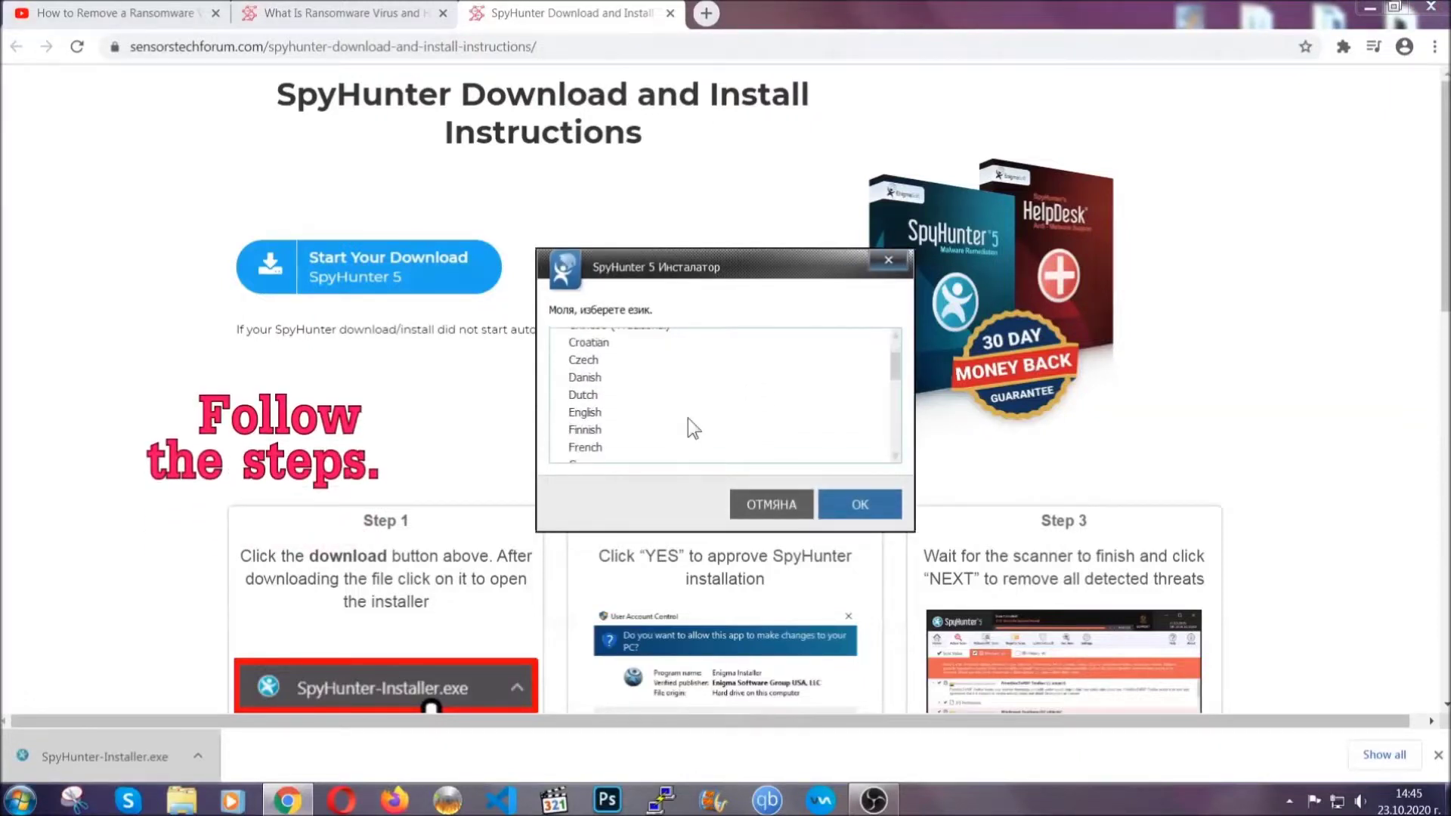
left_click(684, 414)
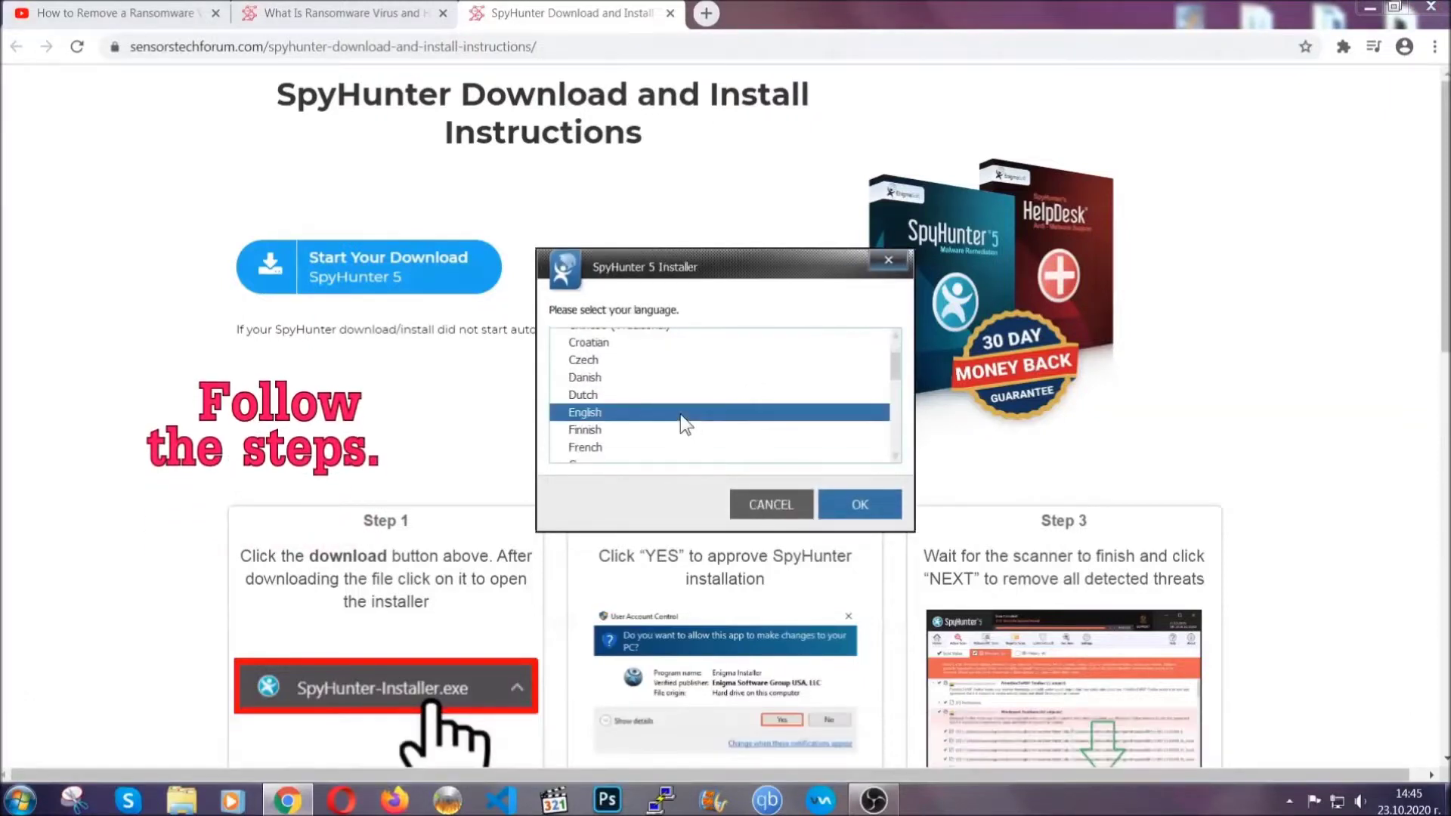
left_click(847, 505)
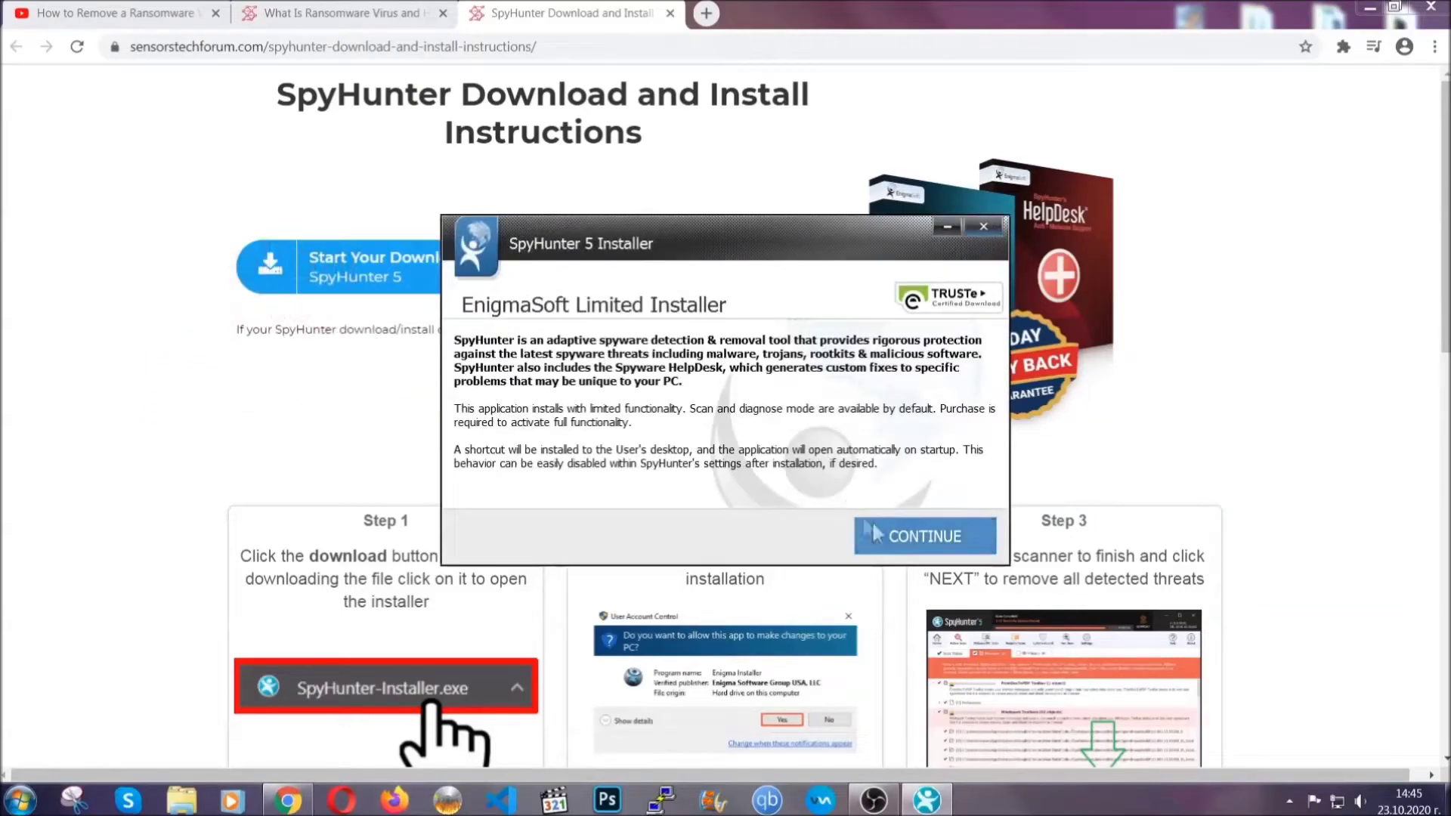
left_click(873, 531)
left_click(833, 490)
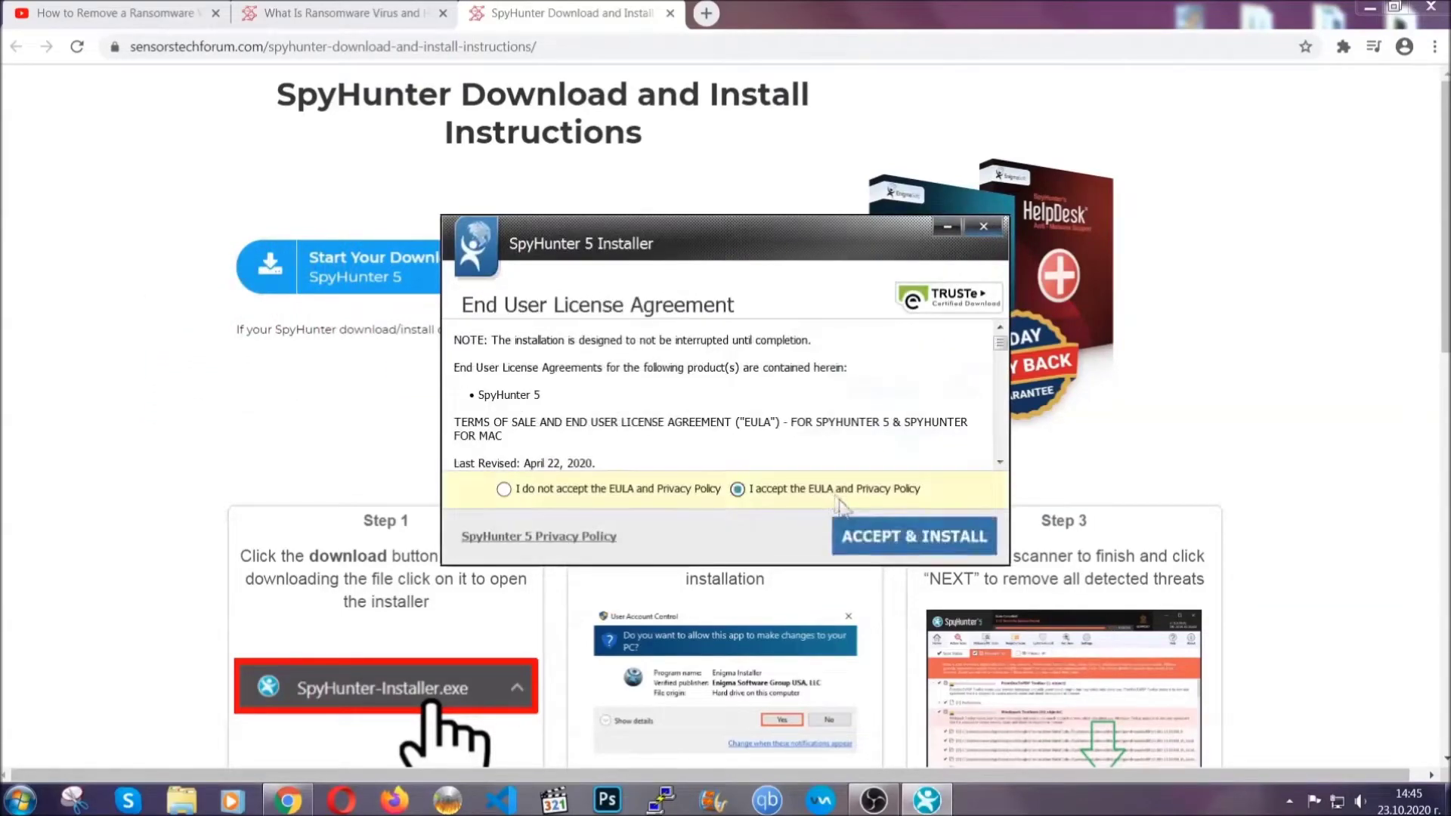
left_click(868, 537)
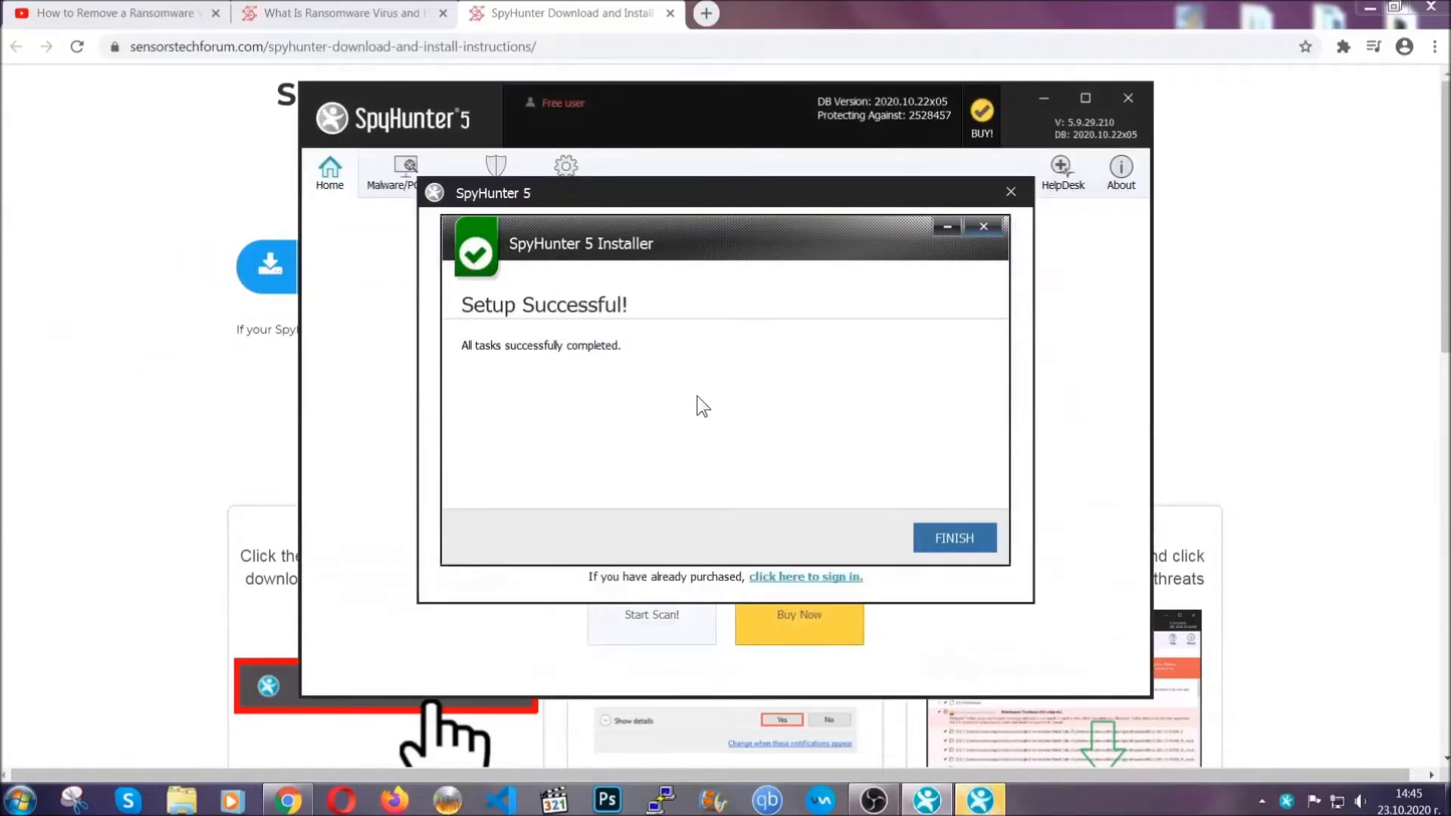
left_click(929, 541)
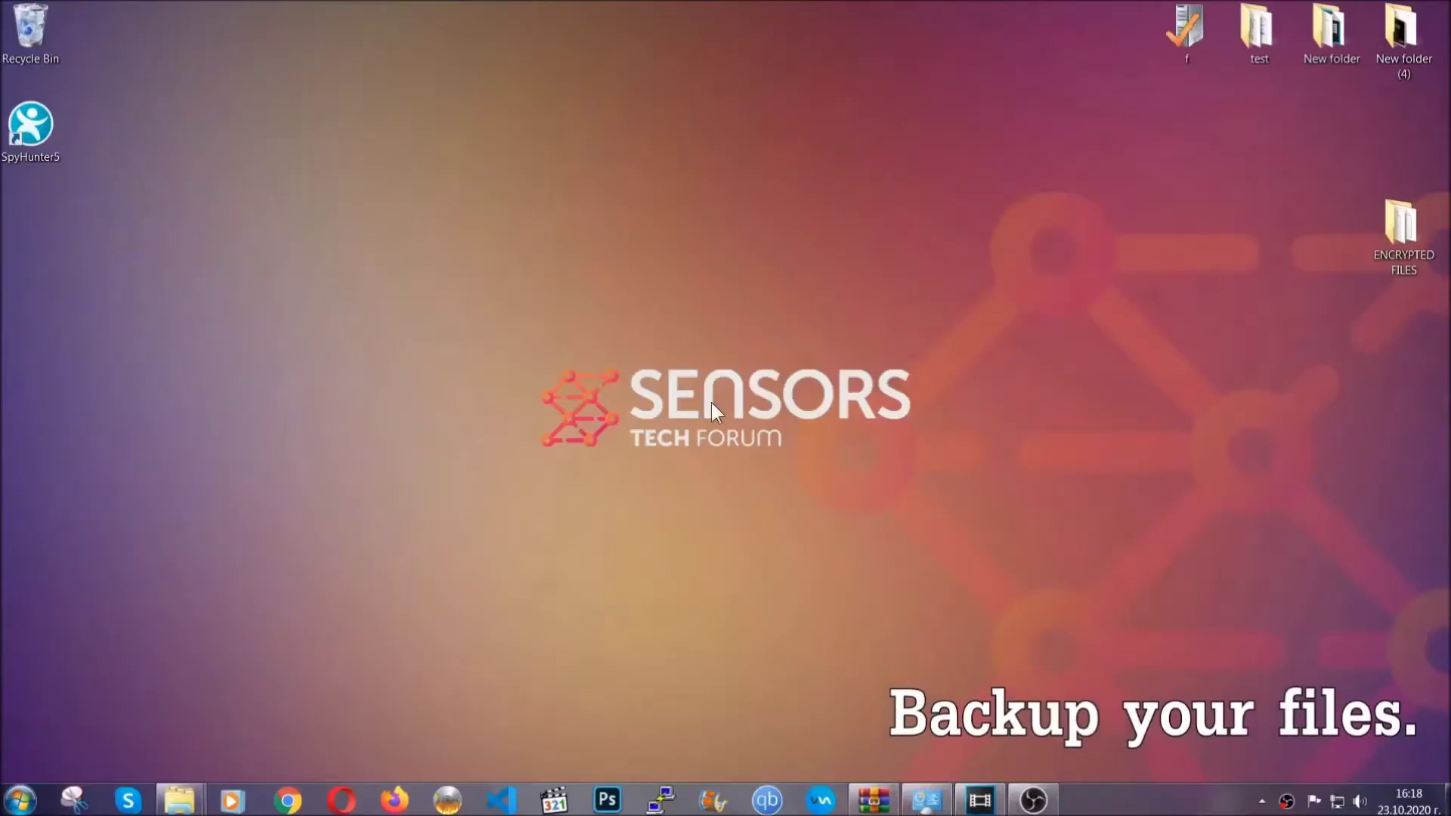
Copy all six encrypted .efji files from the ENCRYPTED FILES folder.
double_click(1393, 232)
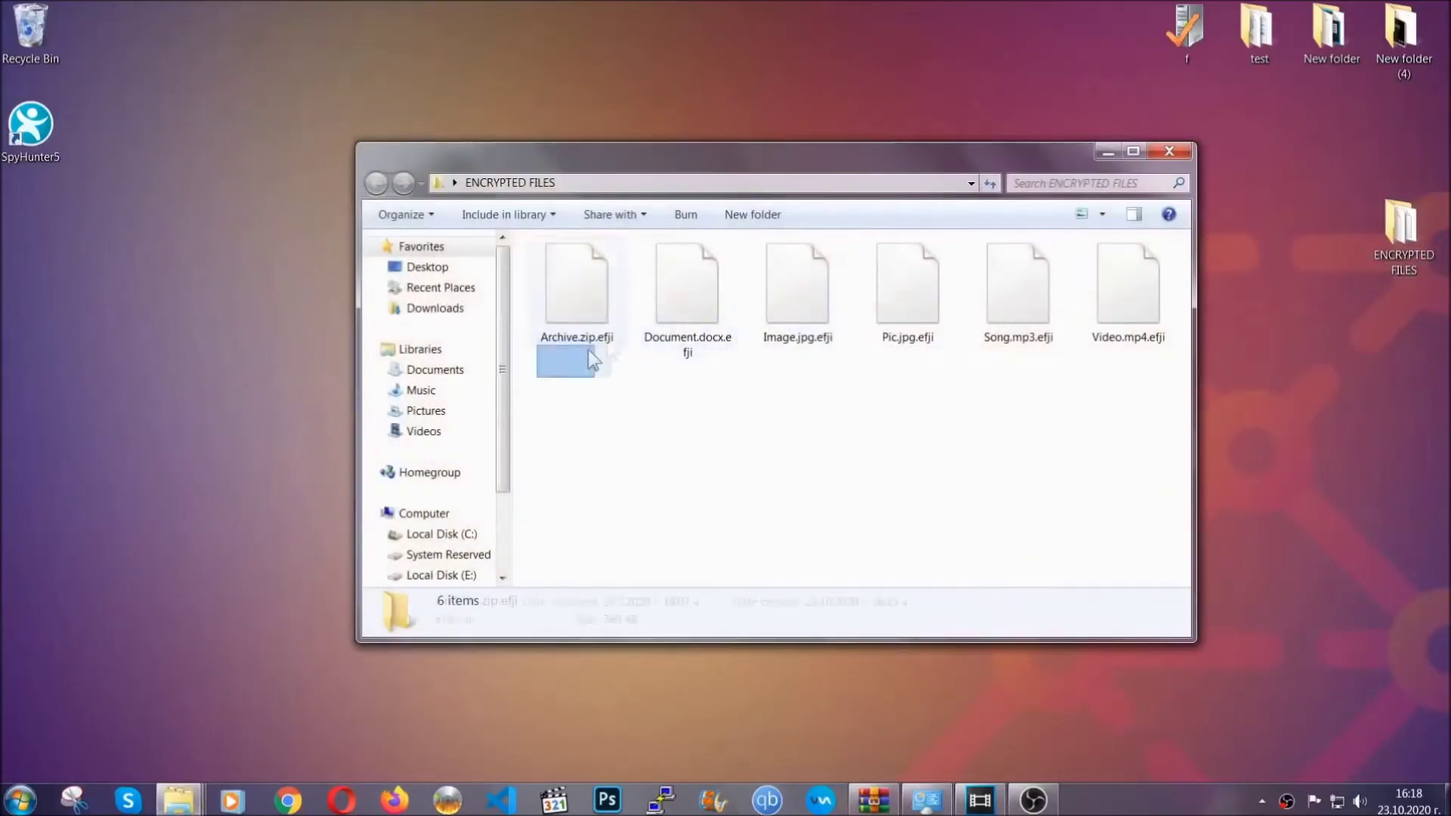
left_click_drag(588, 349, 1136, 269)
right_click(1135, 269)
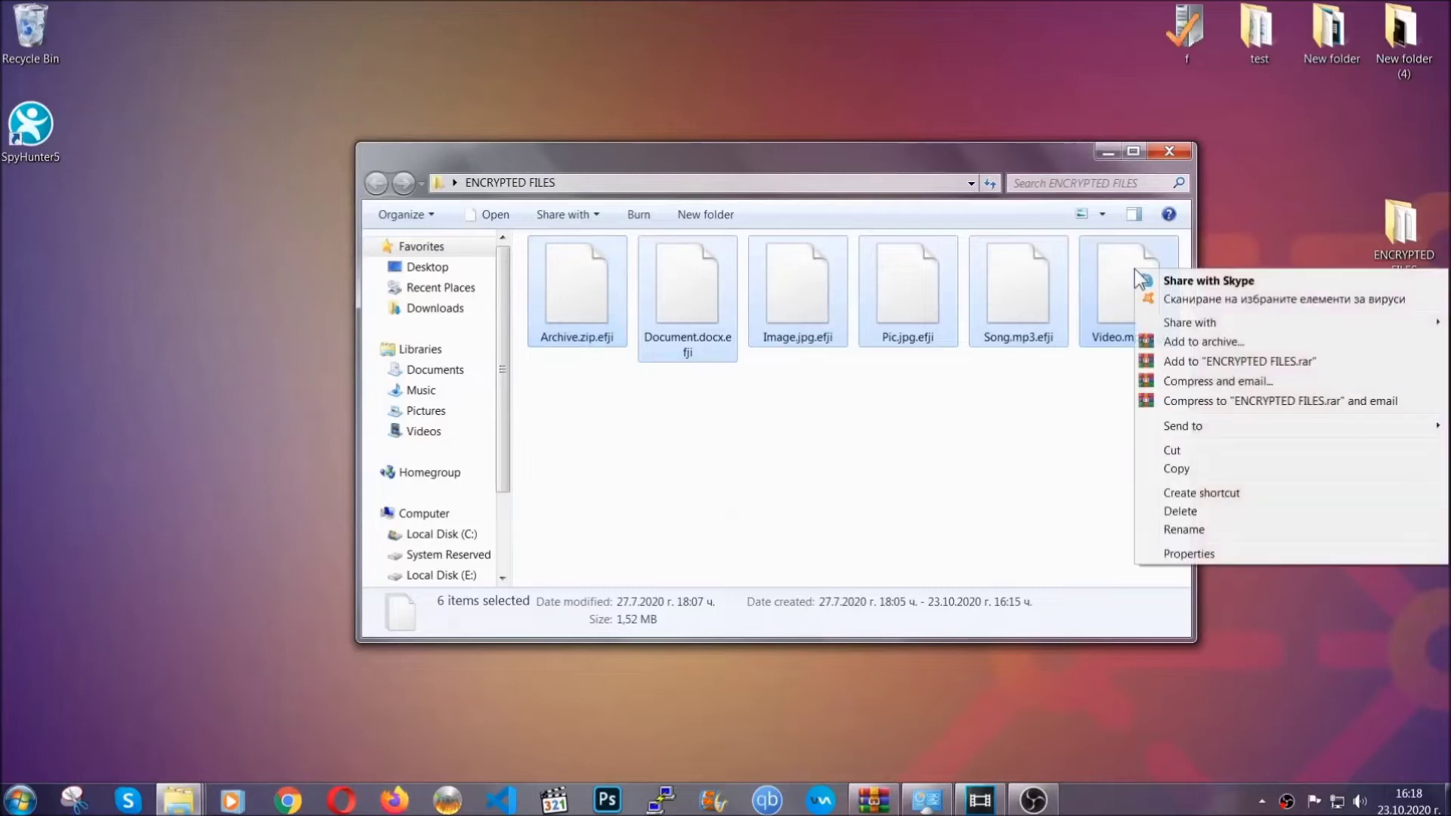
left_click(1176, 470)
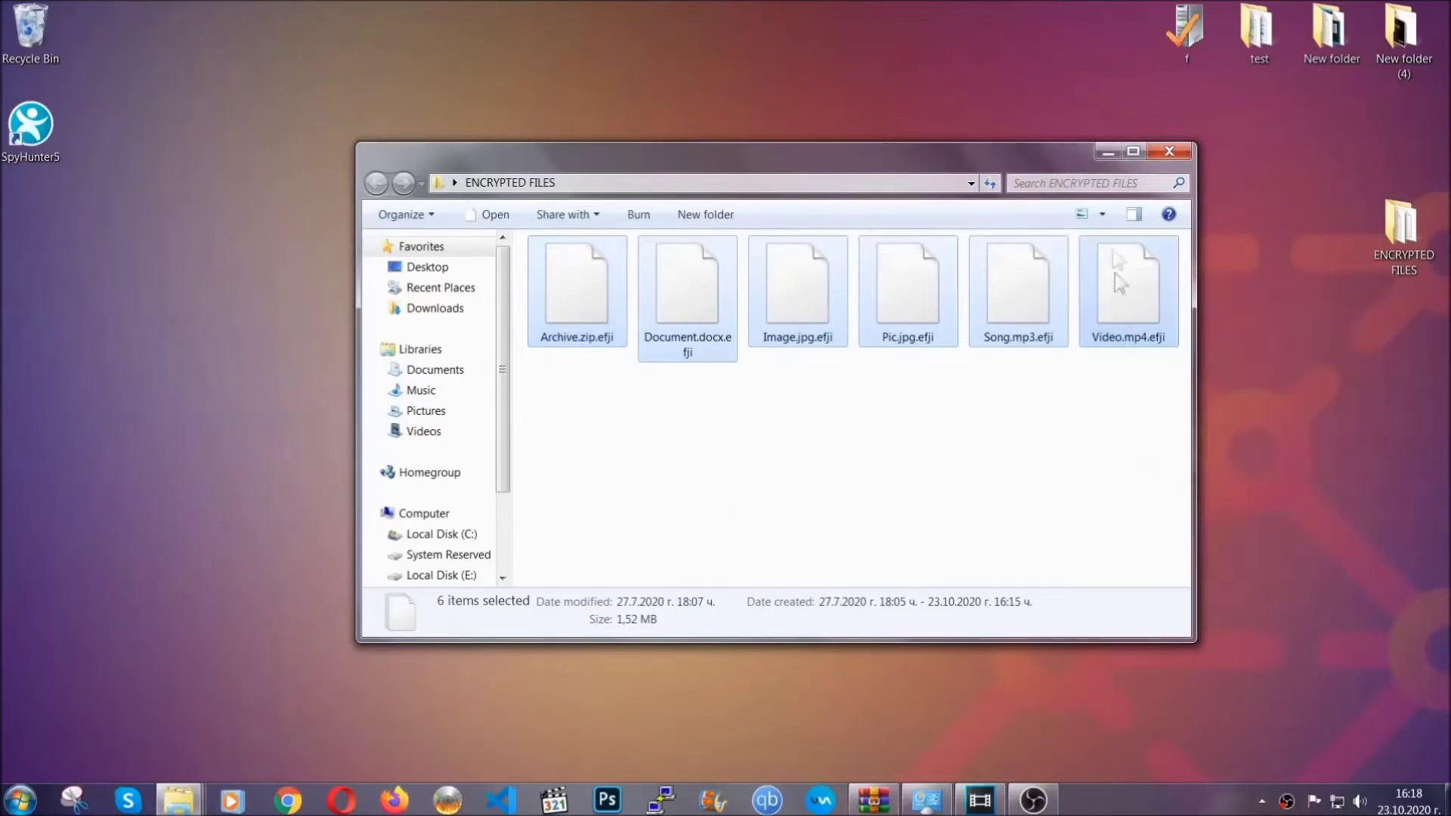
left_click(1108, 152)
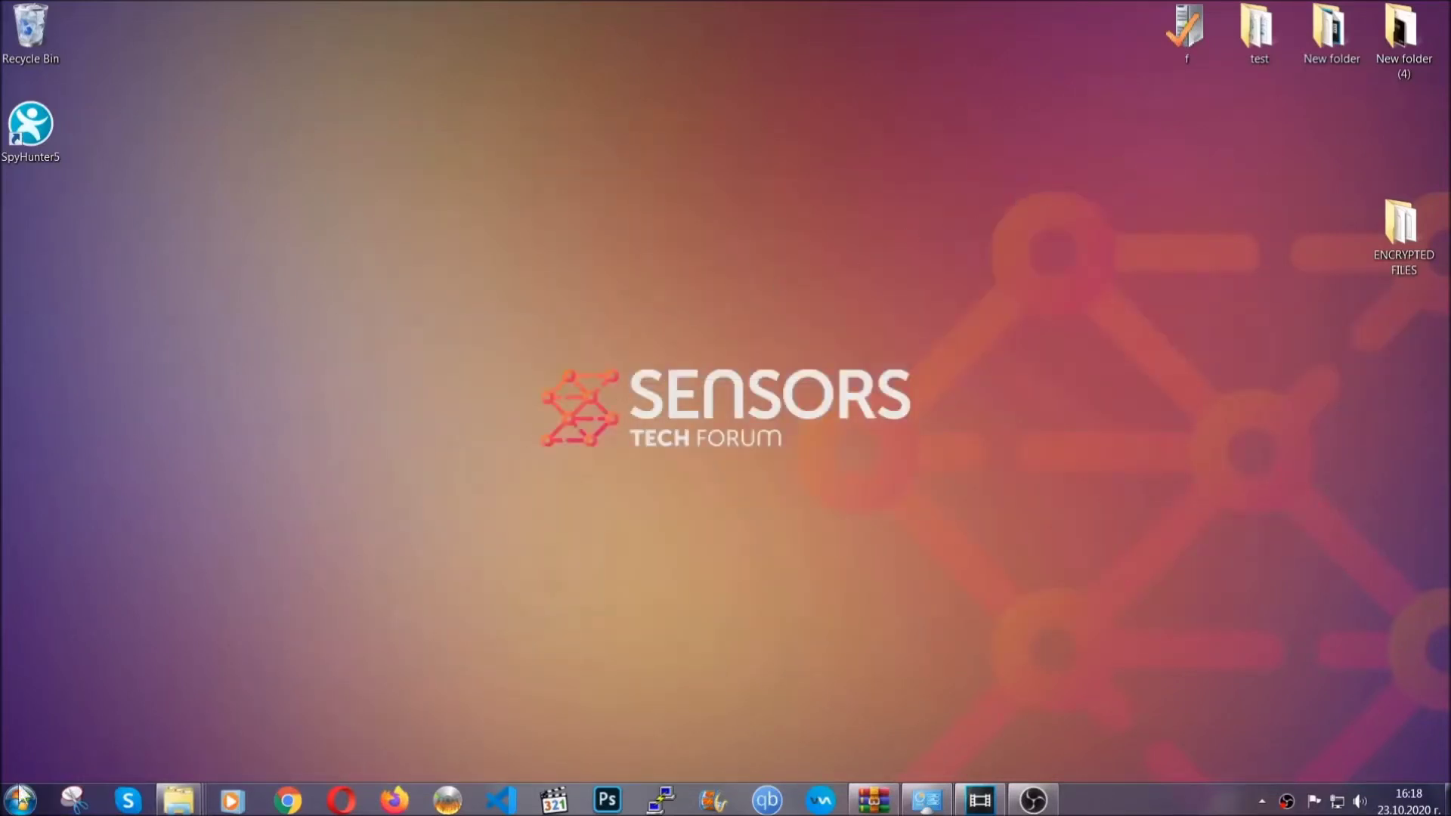
Paste the six copied files onto FLASH DRIVE (H:) and close its window.
left_click(20, 799)
left_click(275, 566)
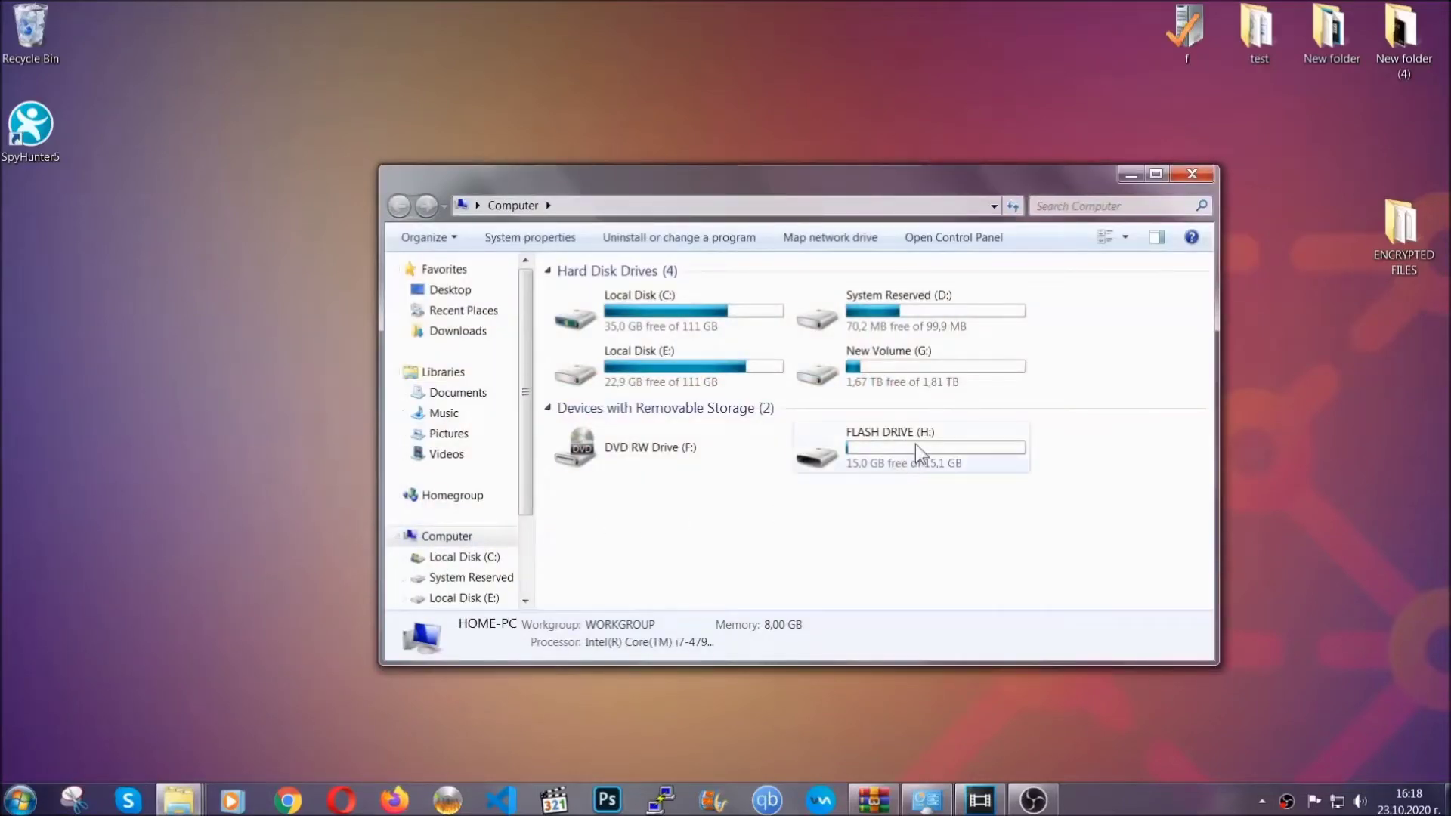
double_click(914, 443)
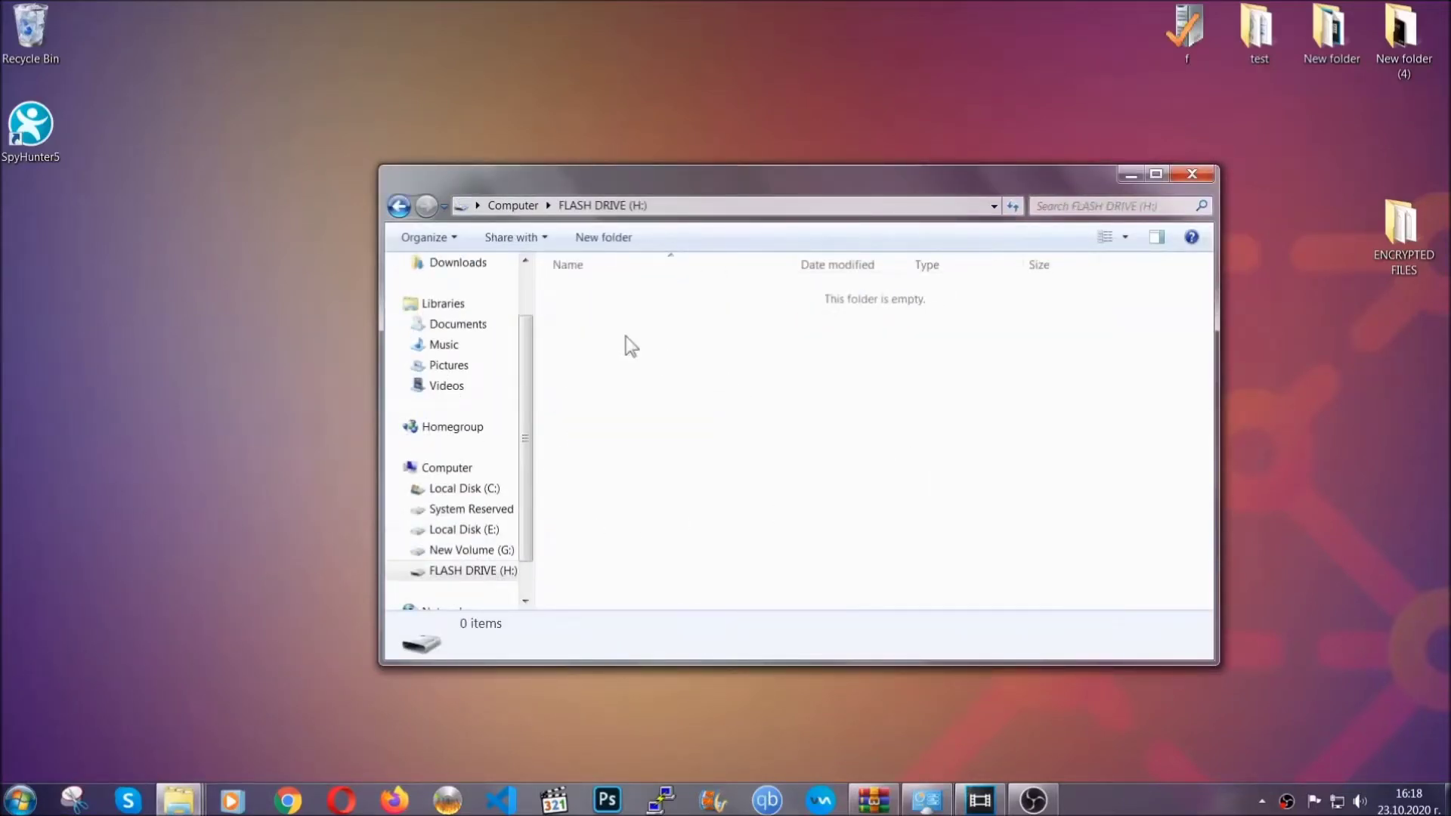
right_click(628, 339)
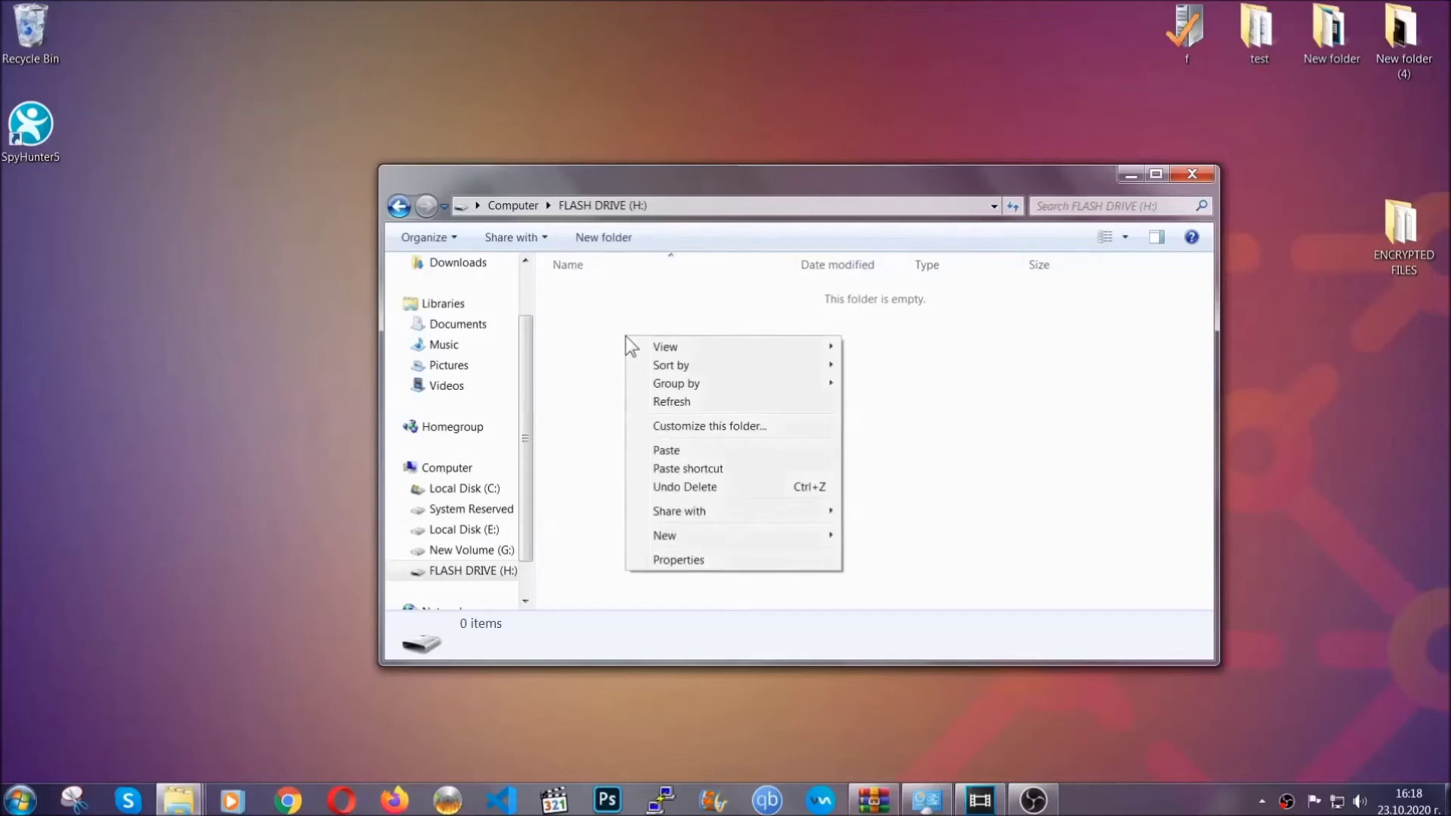
left_click(662, 451)
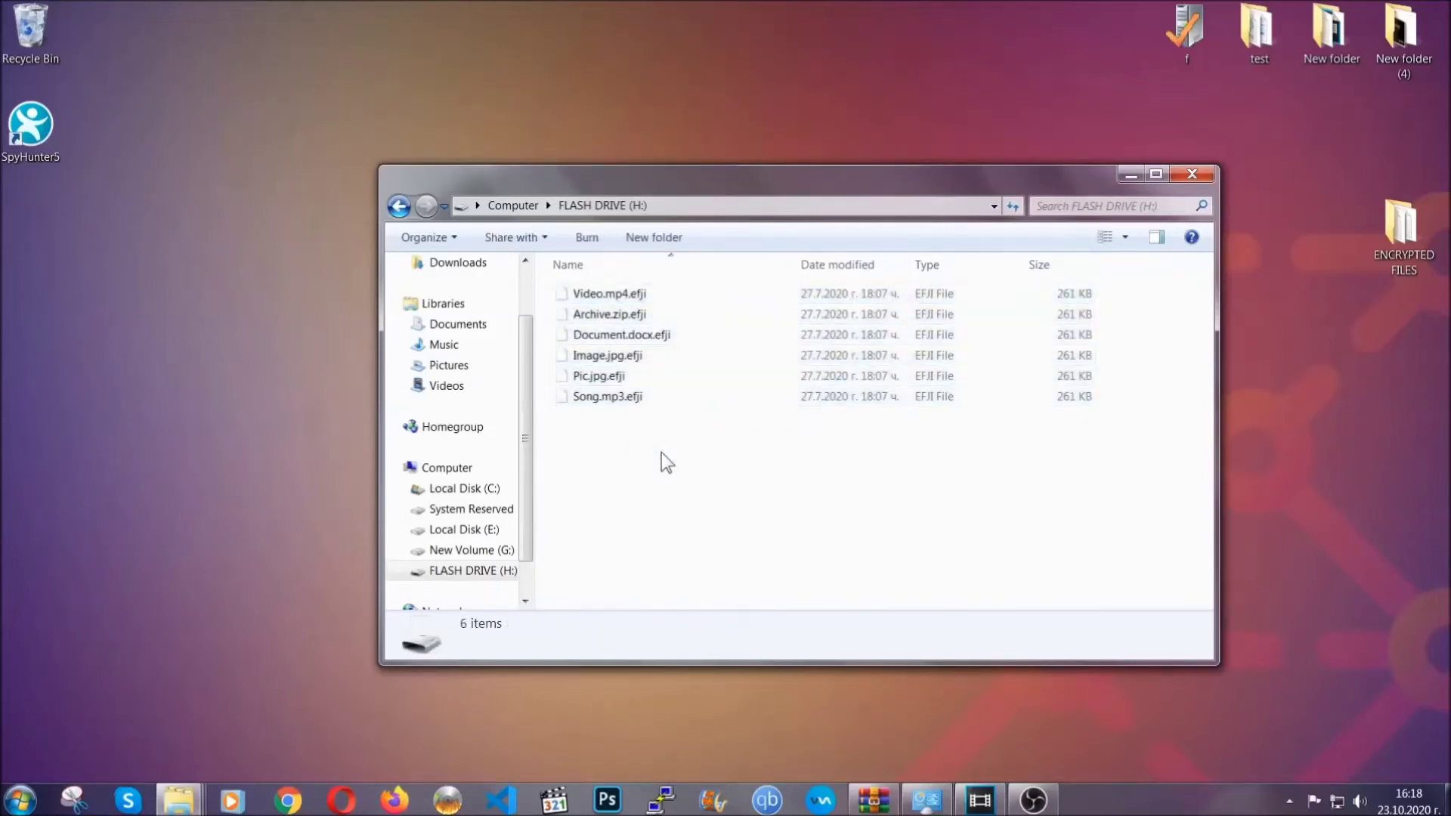
left_click(1193, 174)
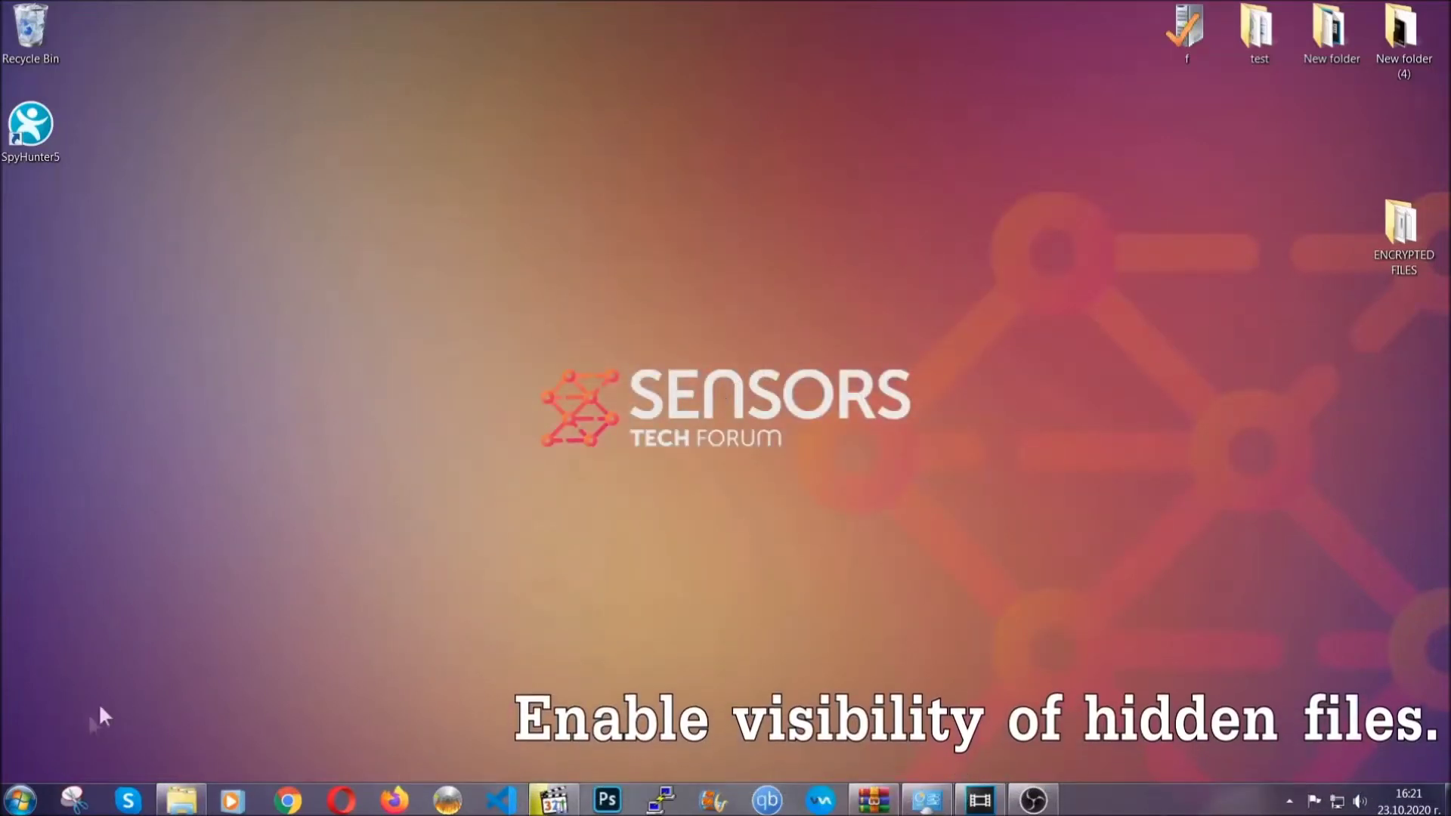
Turn on 'Show hidden files, folders, and drives' in Folder Options and apply it.
left_click(20, 800)
left_click(61, 756)
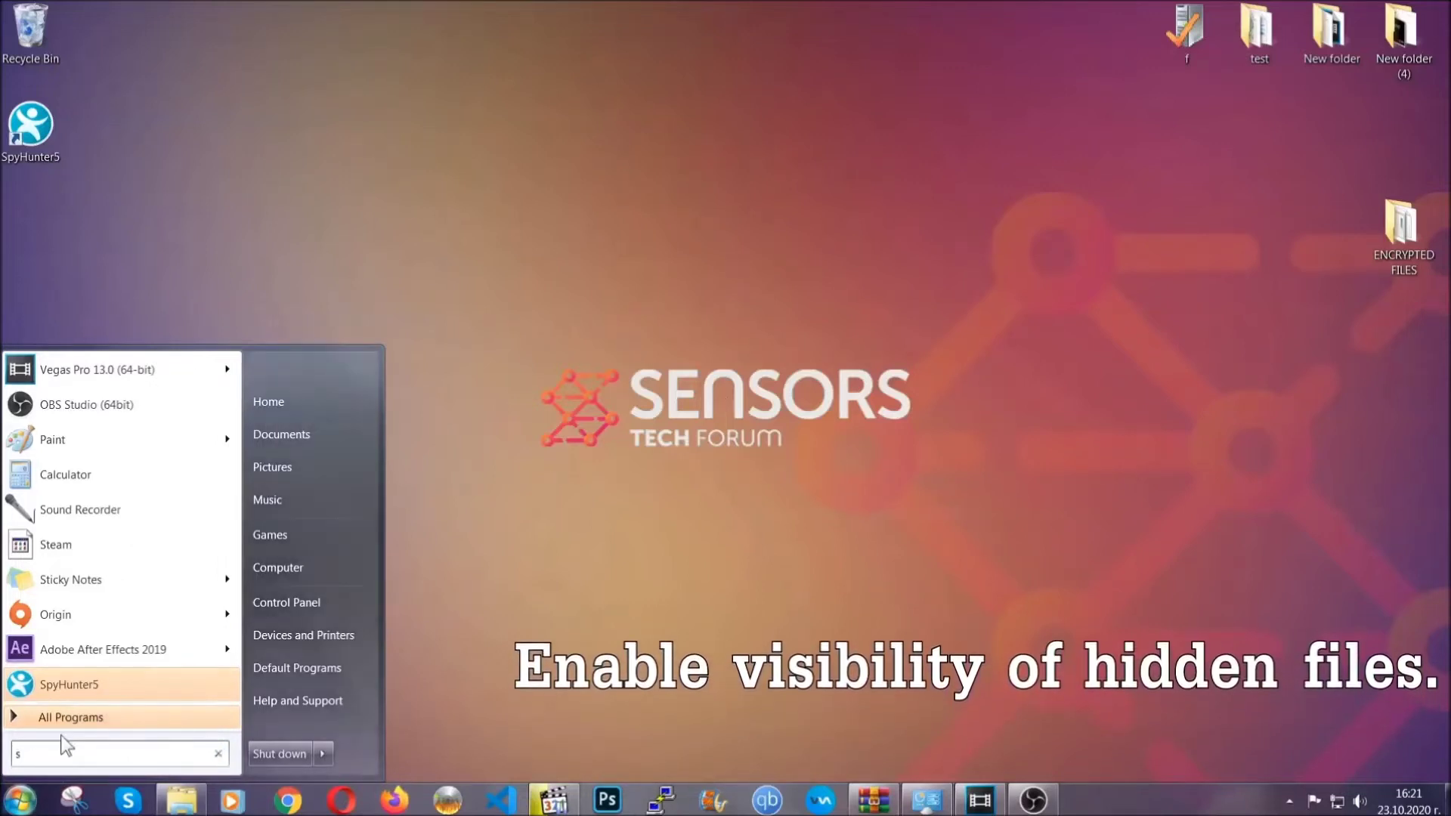
type("show")
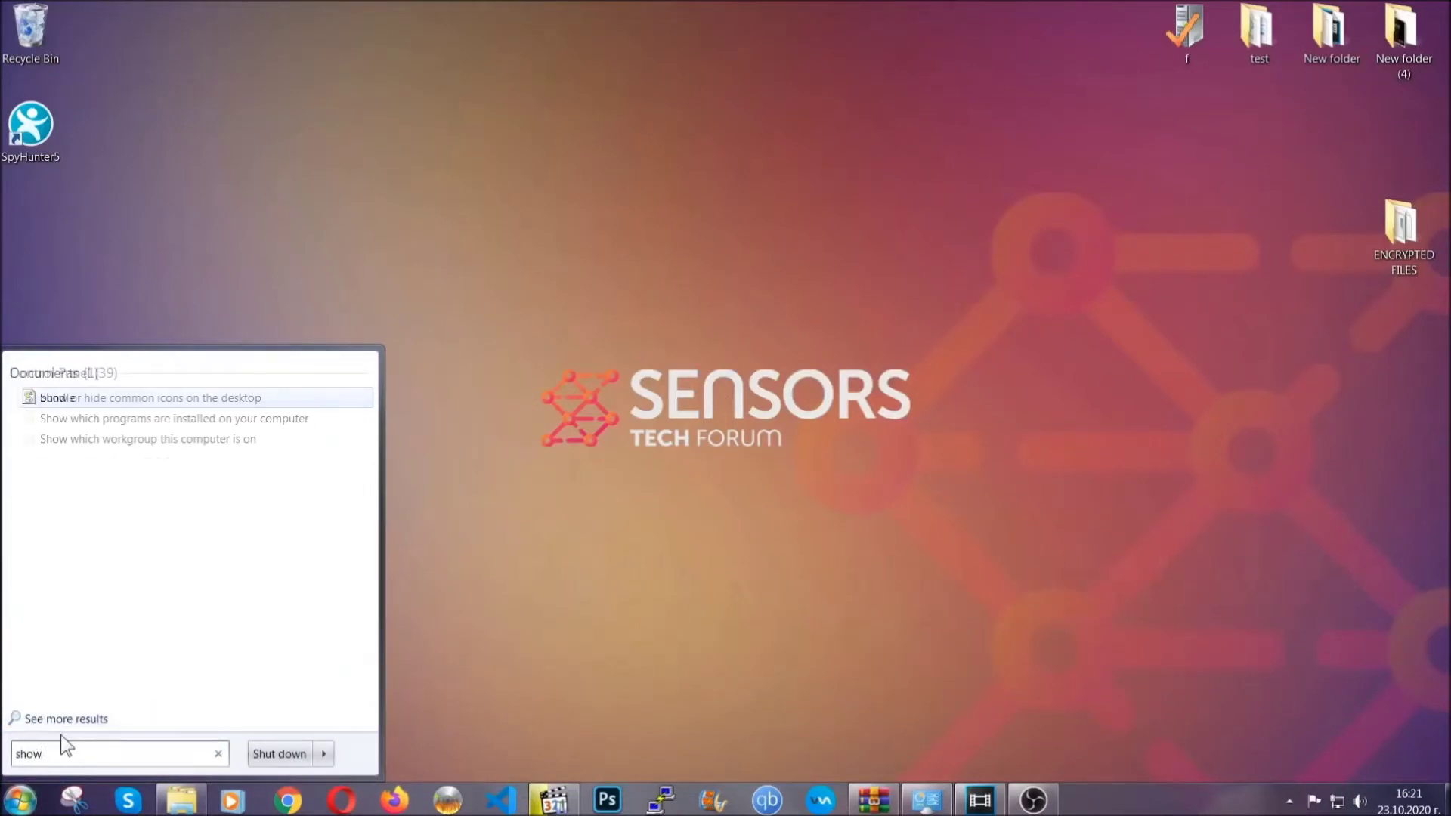
type(" hidden files ")
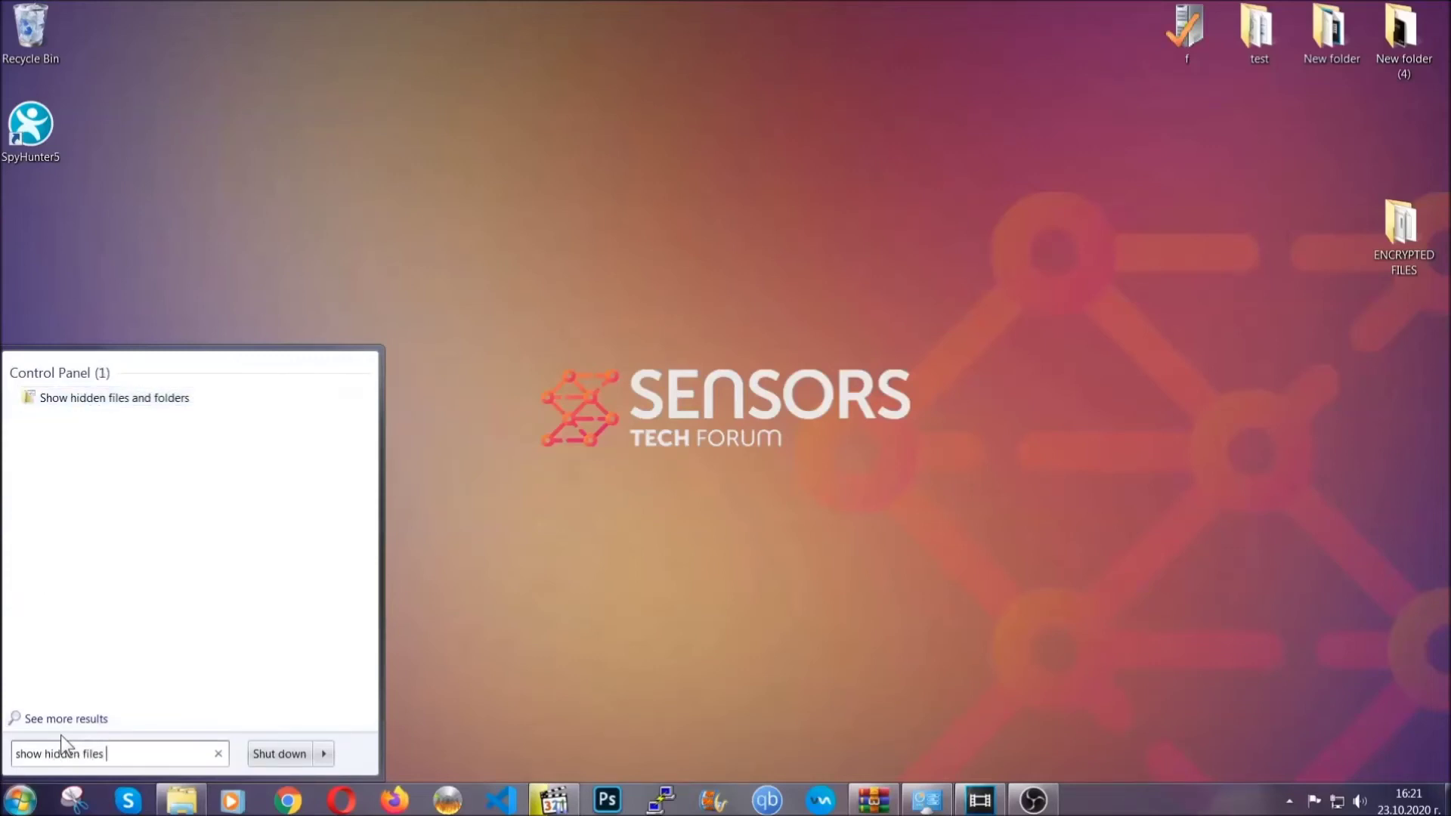
type("and folders")
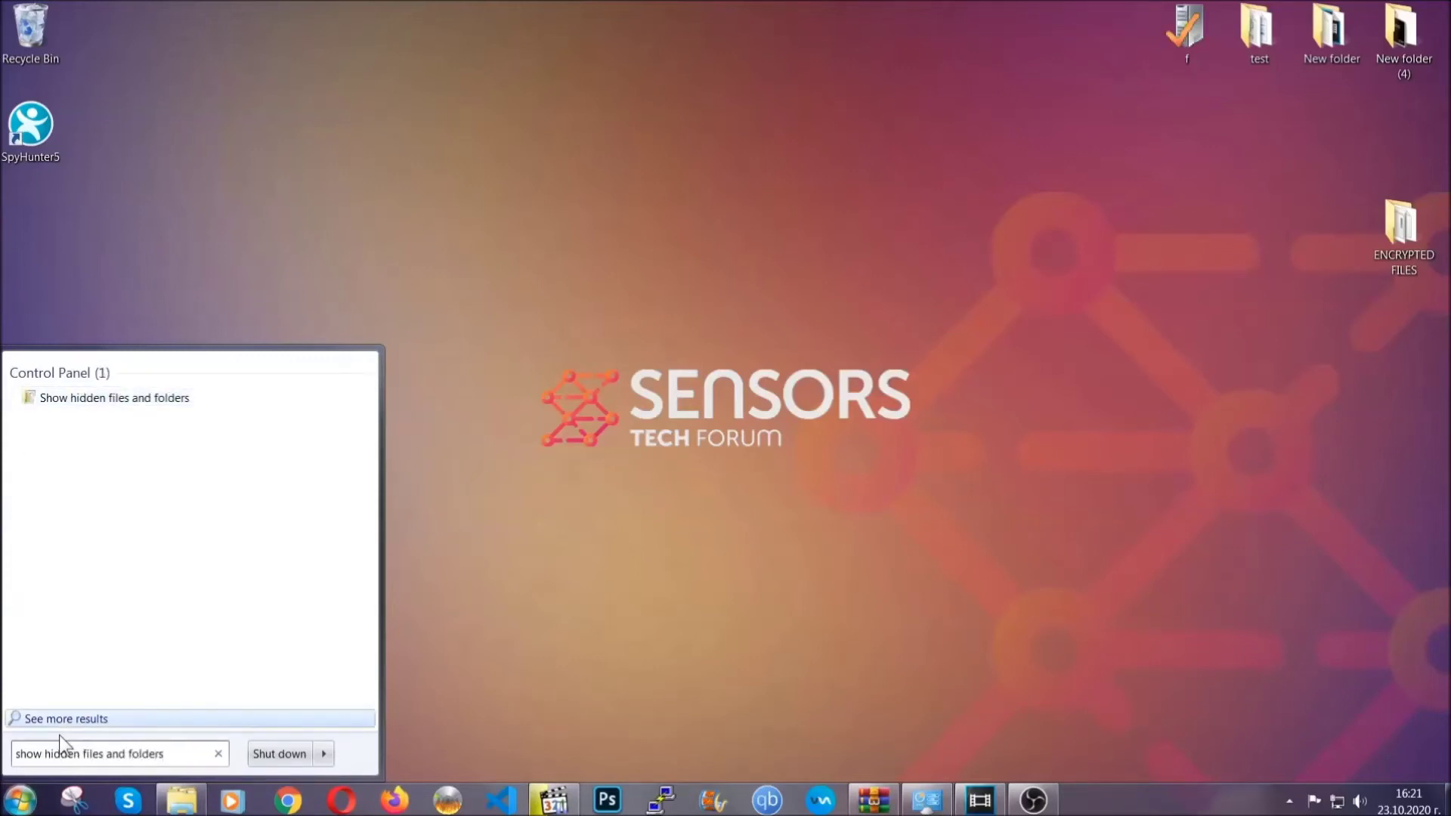
left_click(170, 401)
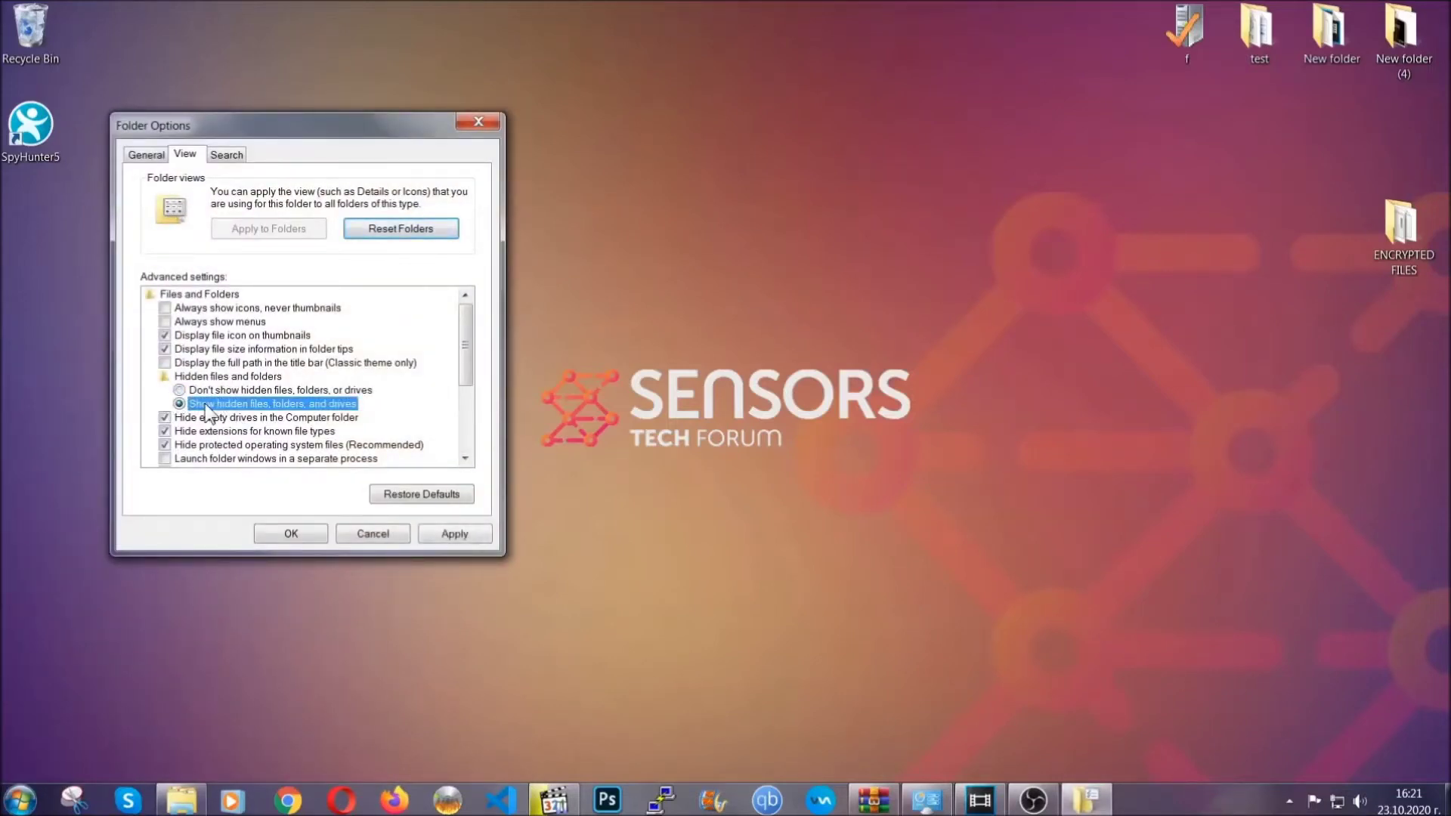
left_click(452, 534)
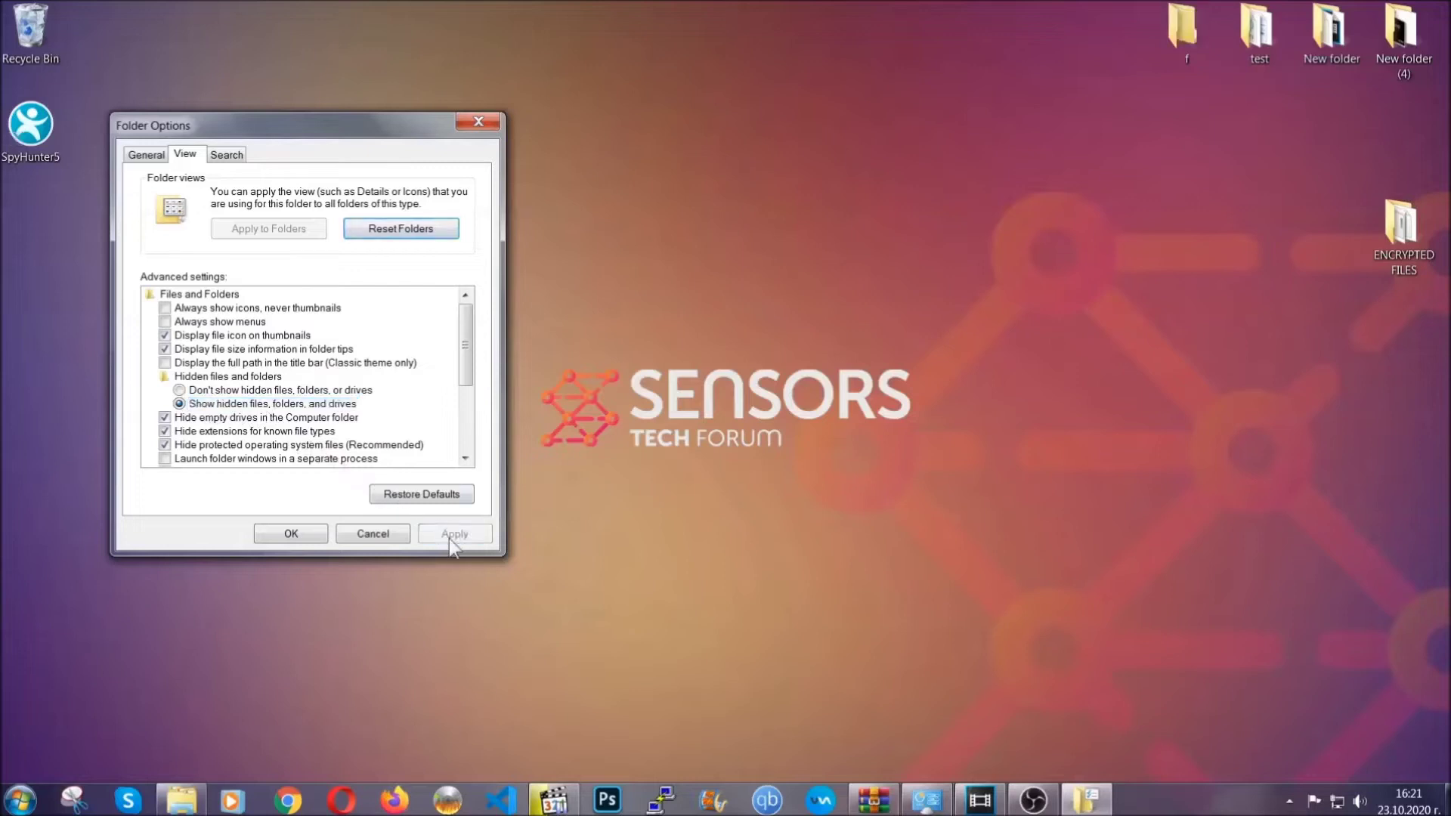
left_click(283, 534)
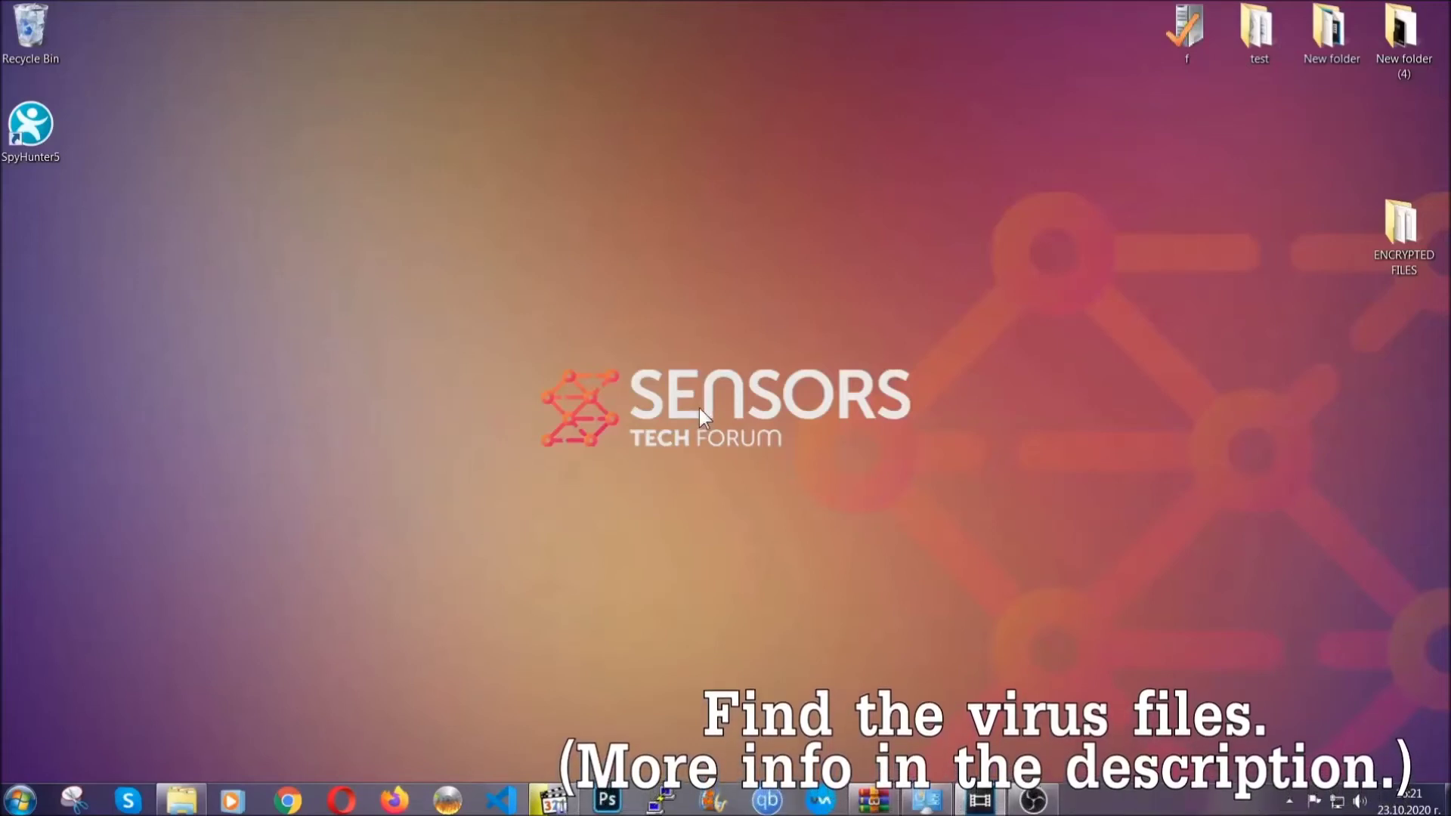
Search Computer for 'extension:exe Example Virus Name' to locate the virus executable.
left_click(19, 800)
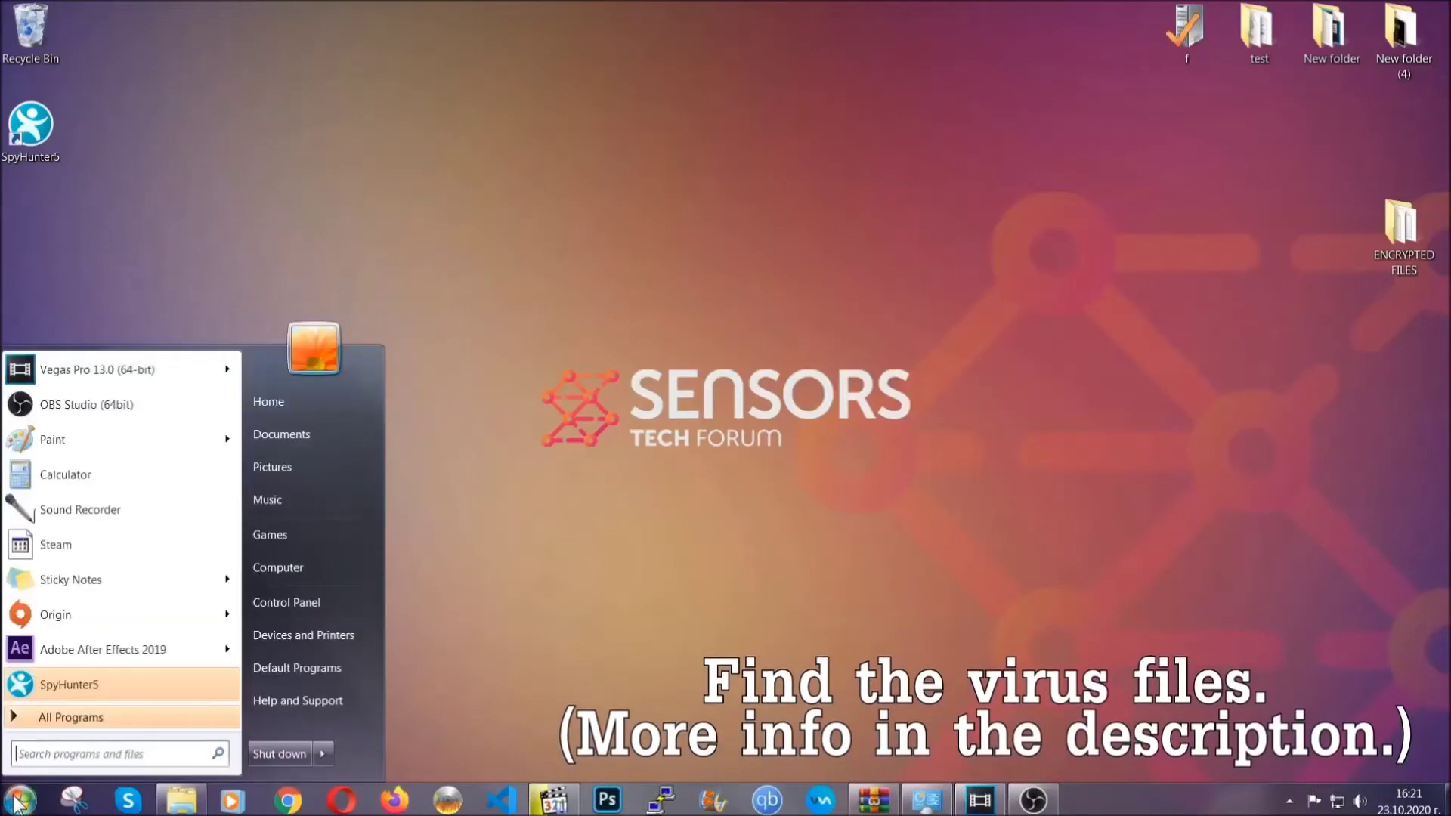
left_click(298, 567)
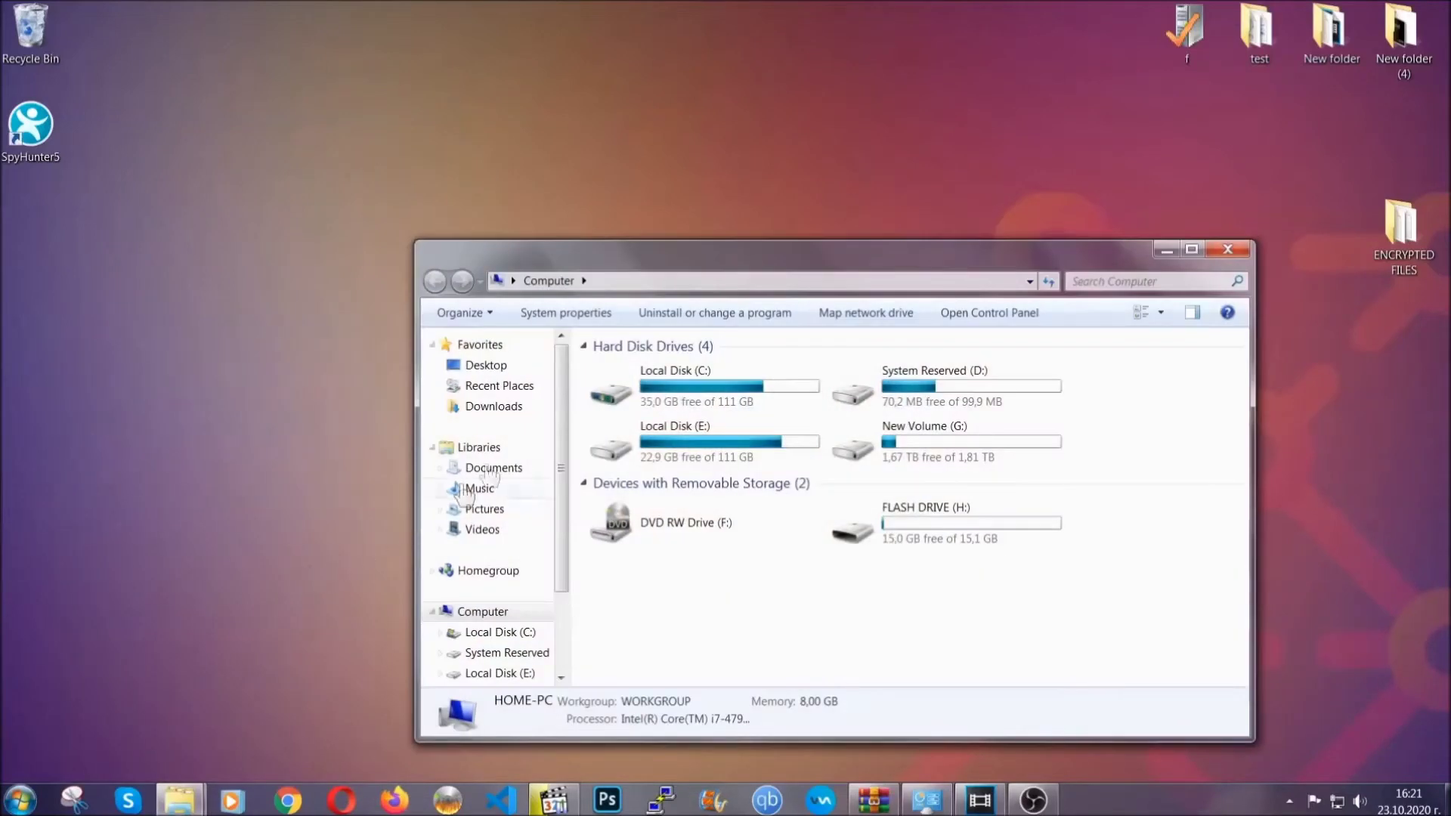
left_click_drag(789, 266, 693, 202)
type("files")
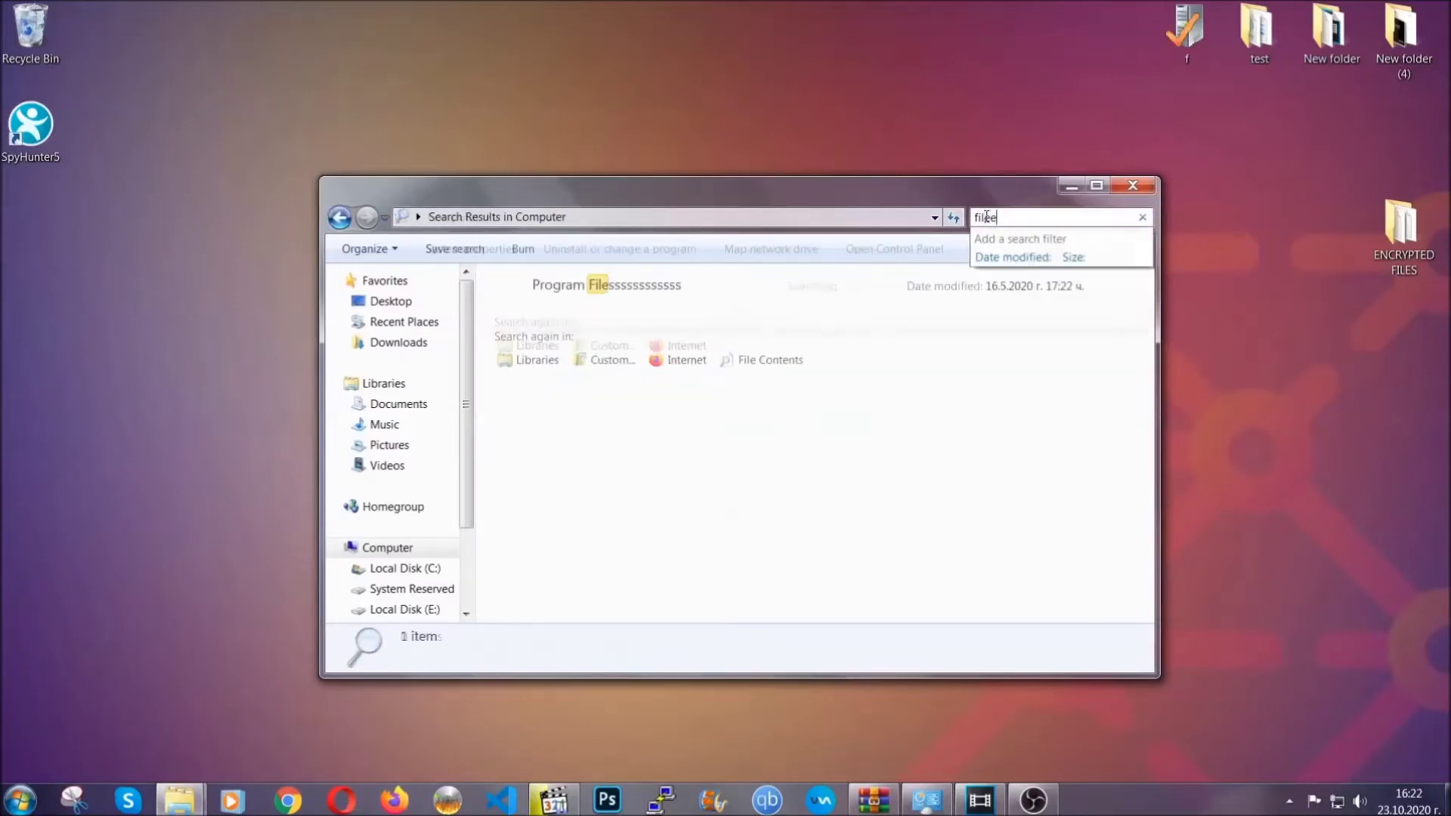
type("extension:exe ")
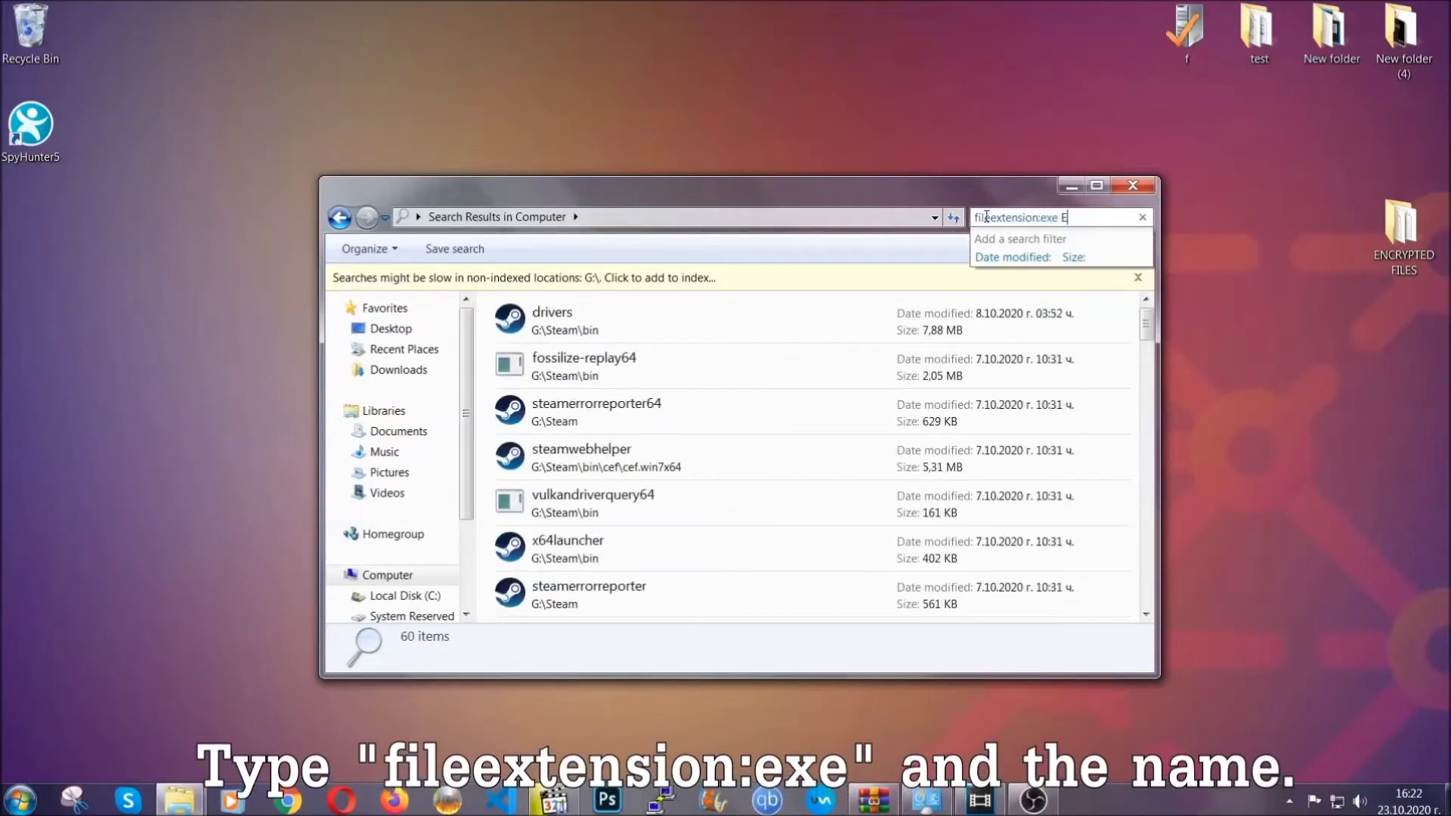
type("Example")
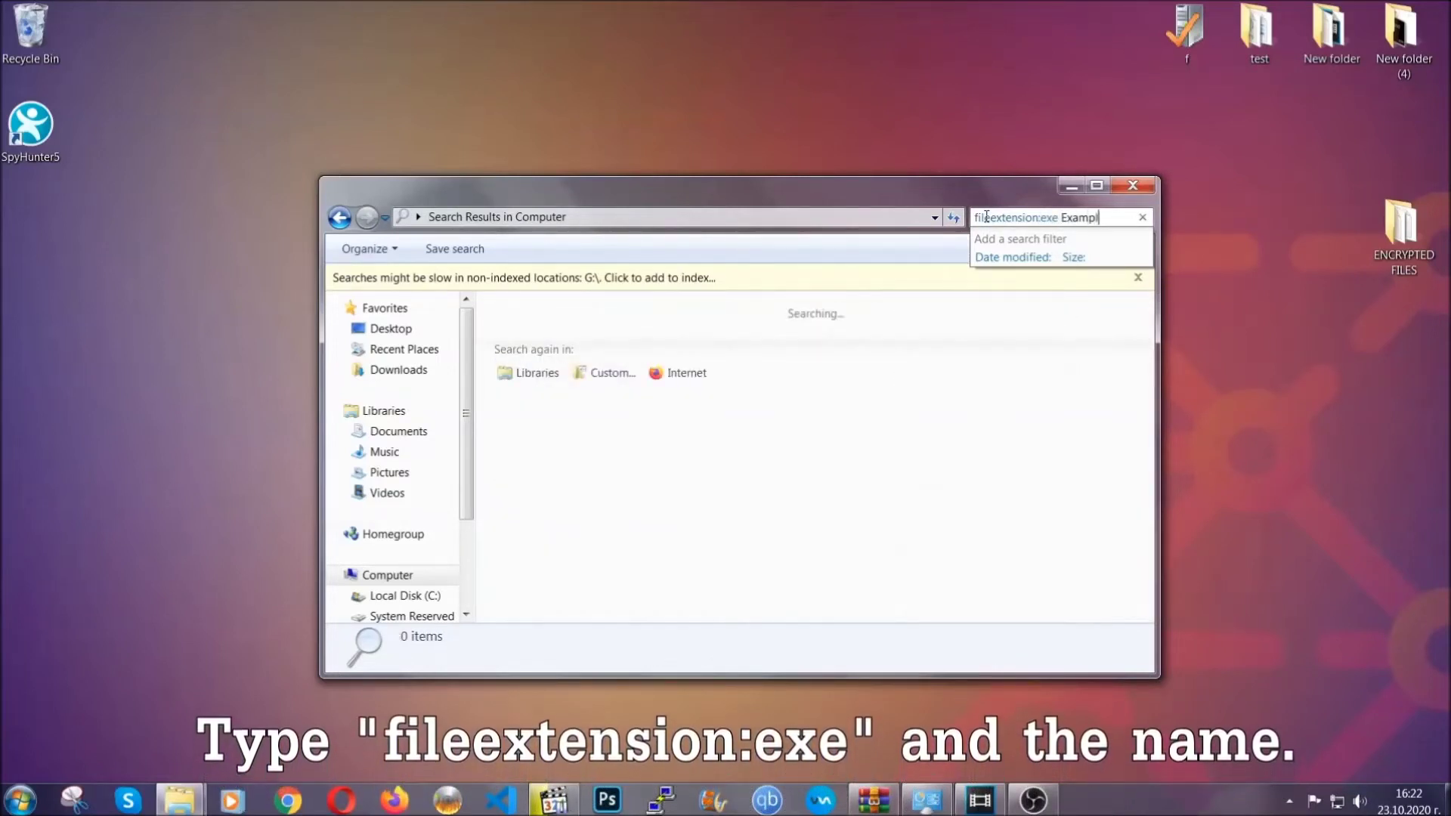
type(" Virus Name")
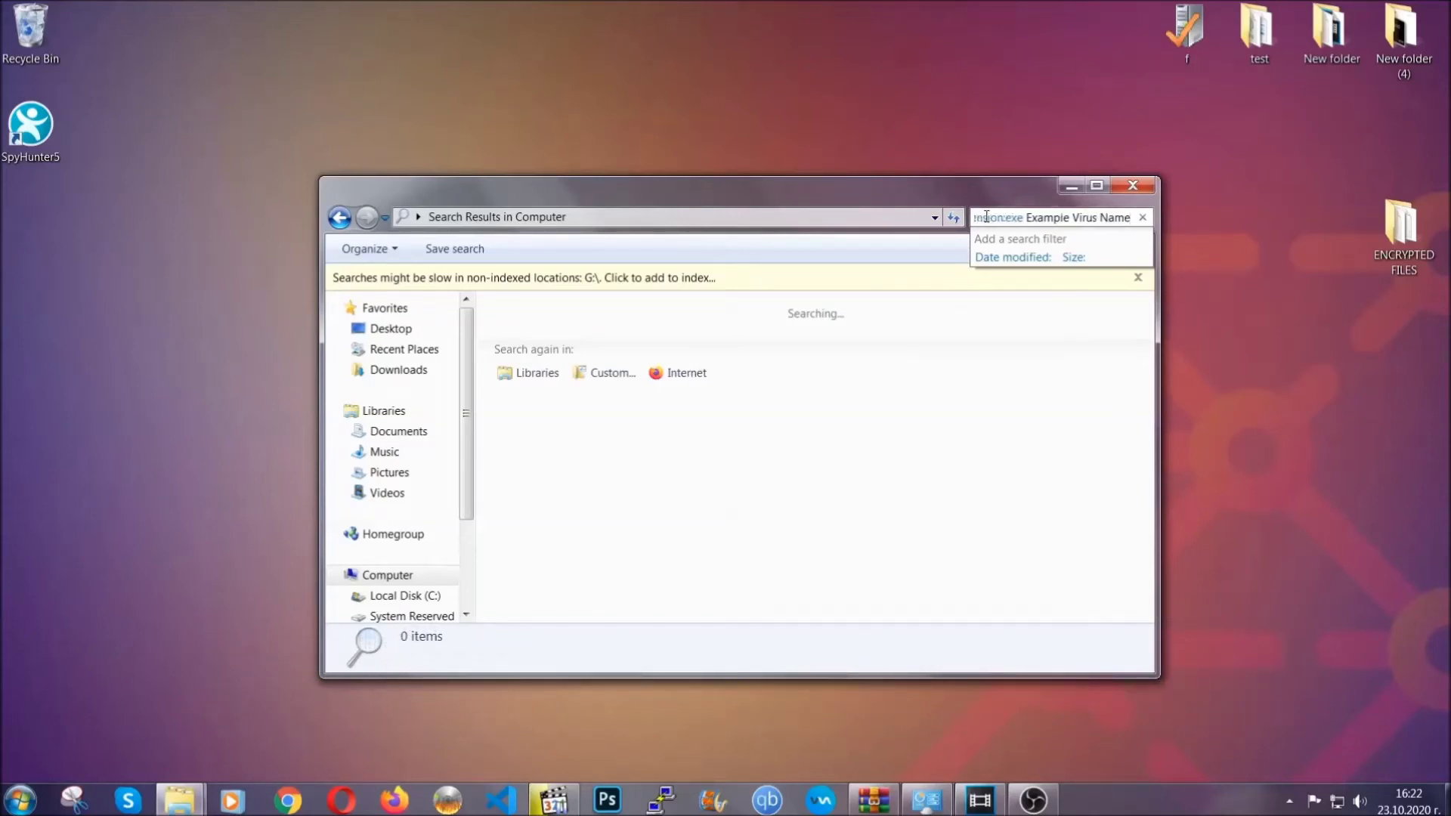
key("Return")
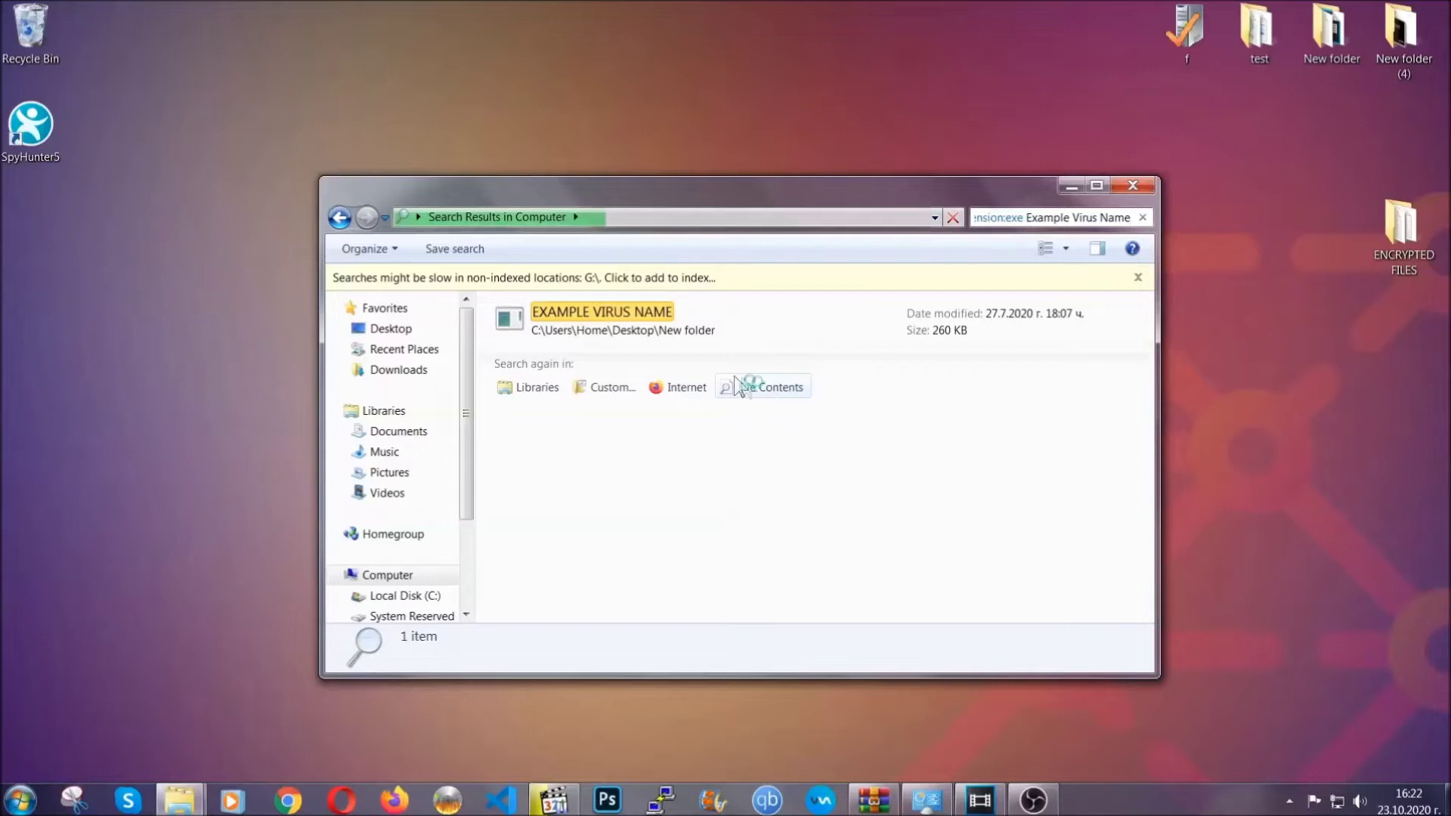
Delete the EXAMPLE VIRUS NAME file to the Recycle Bin and close the search window.
left_click(635, 310)
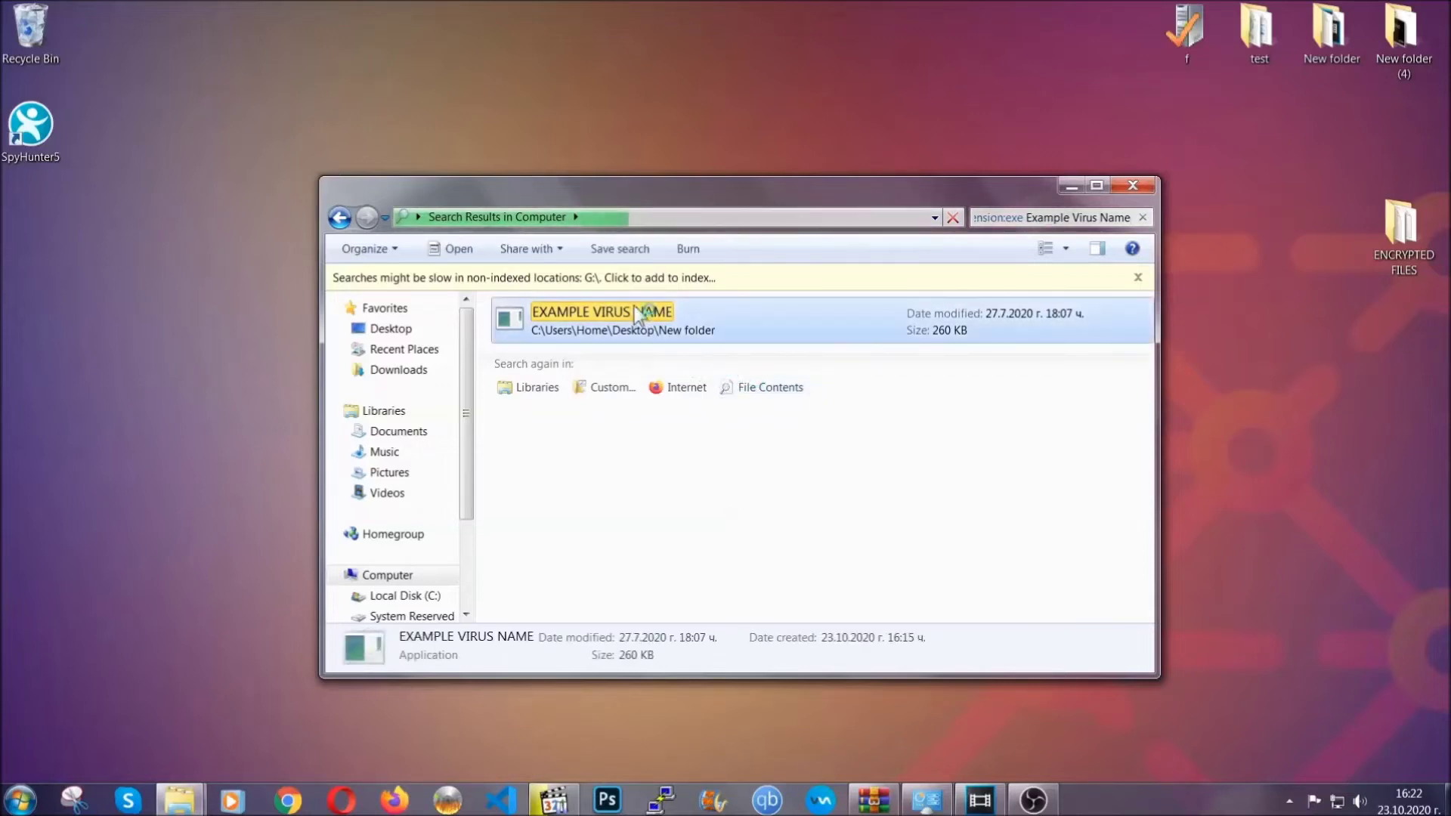
right_click(637, 316)
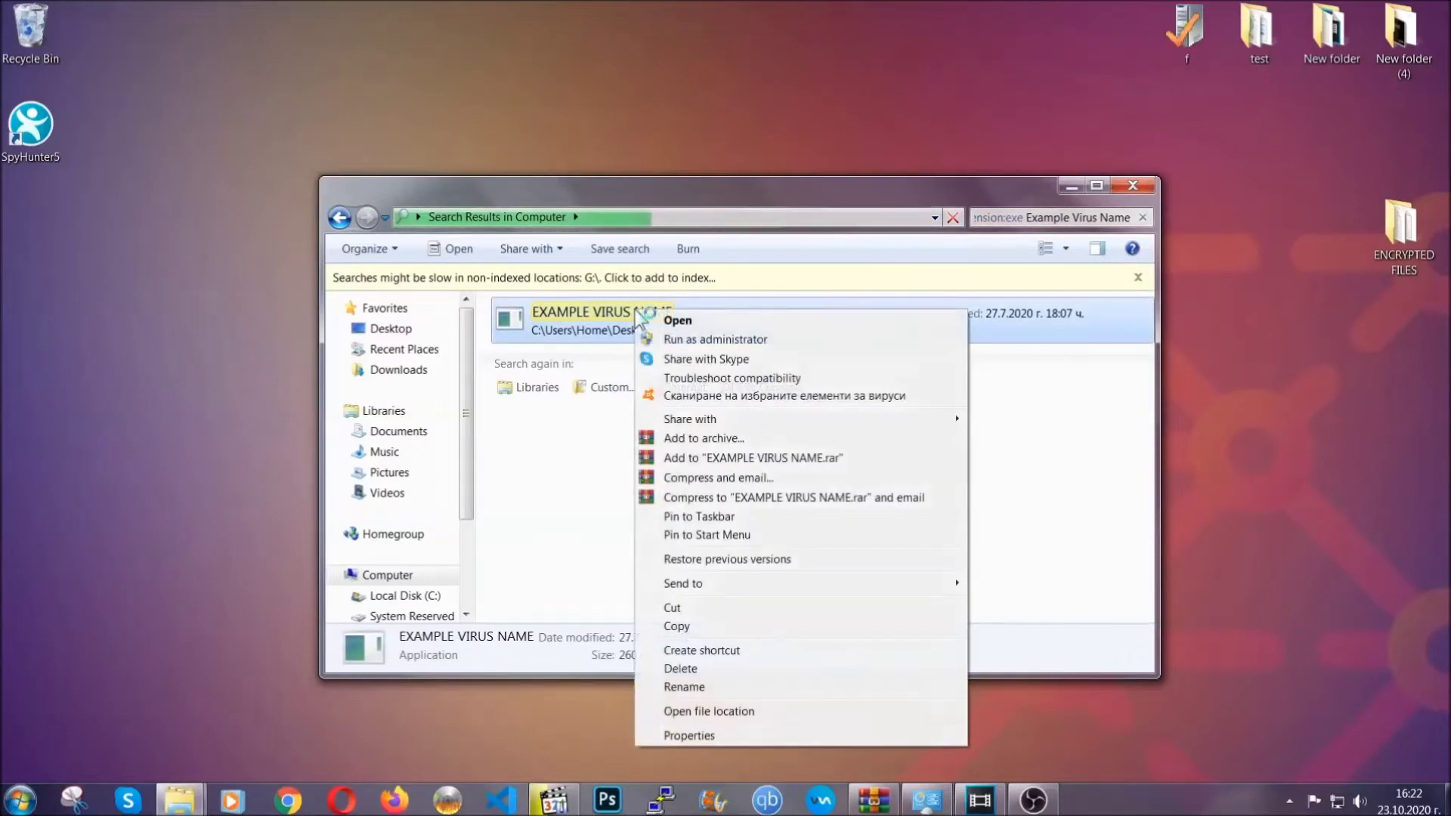
left_click(700, 669)
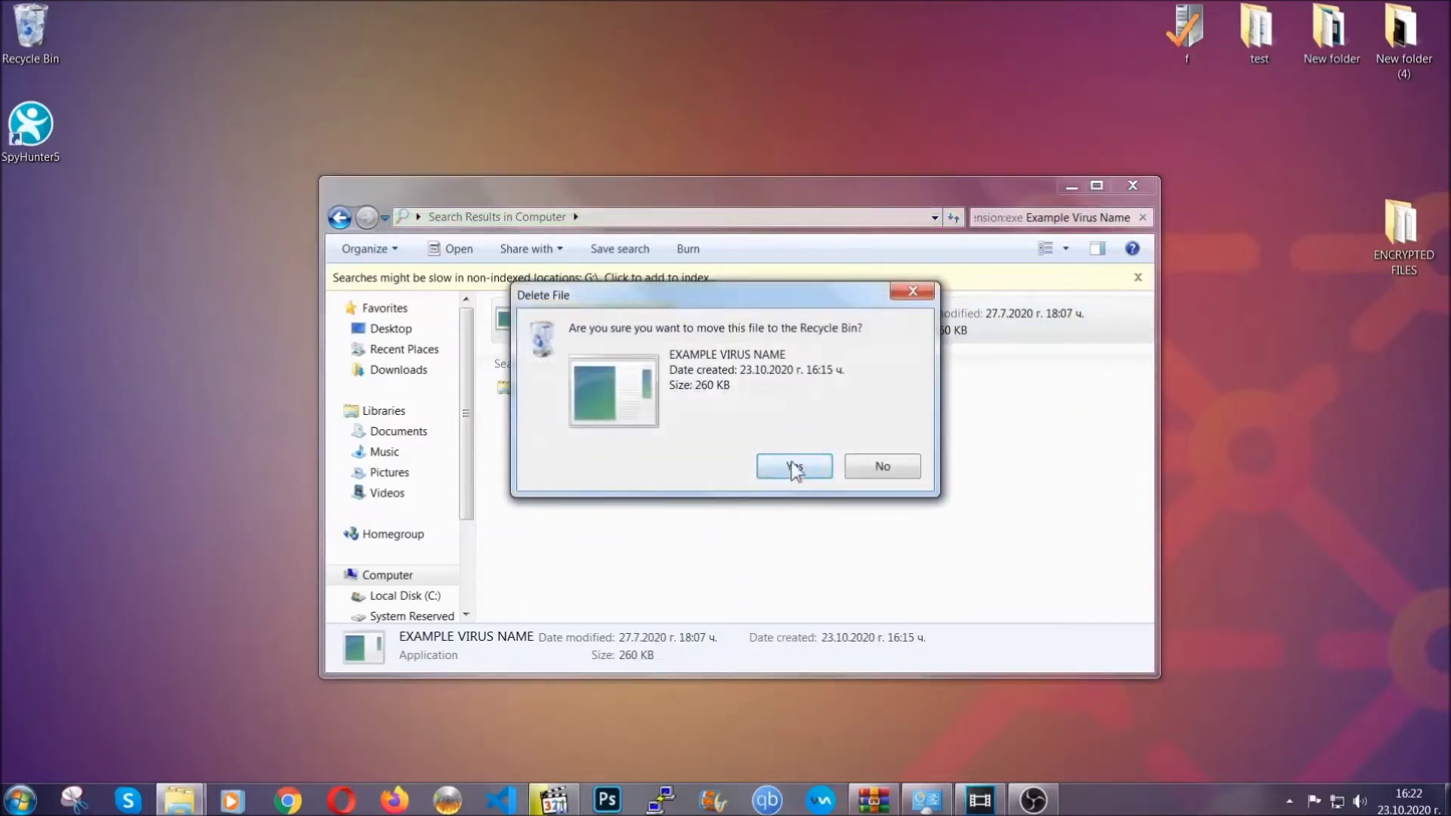
left_click(791, 464)
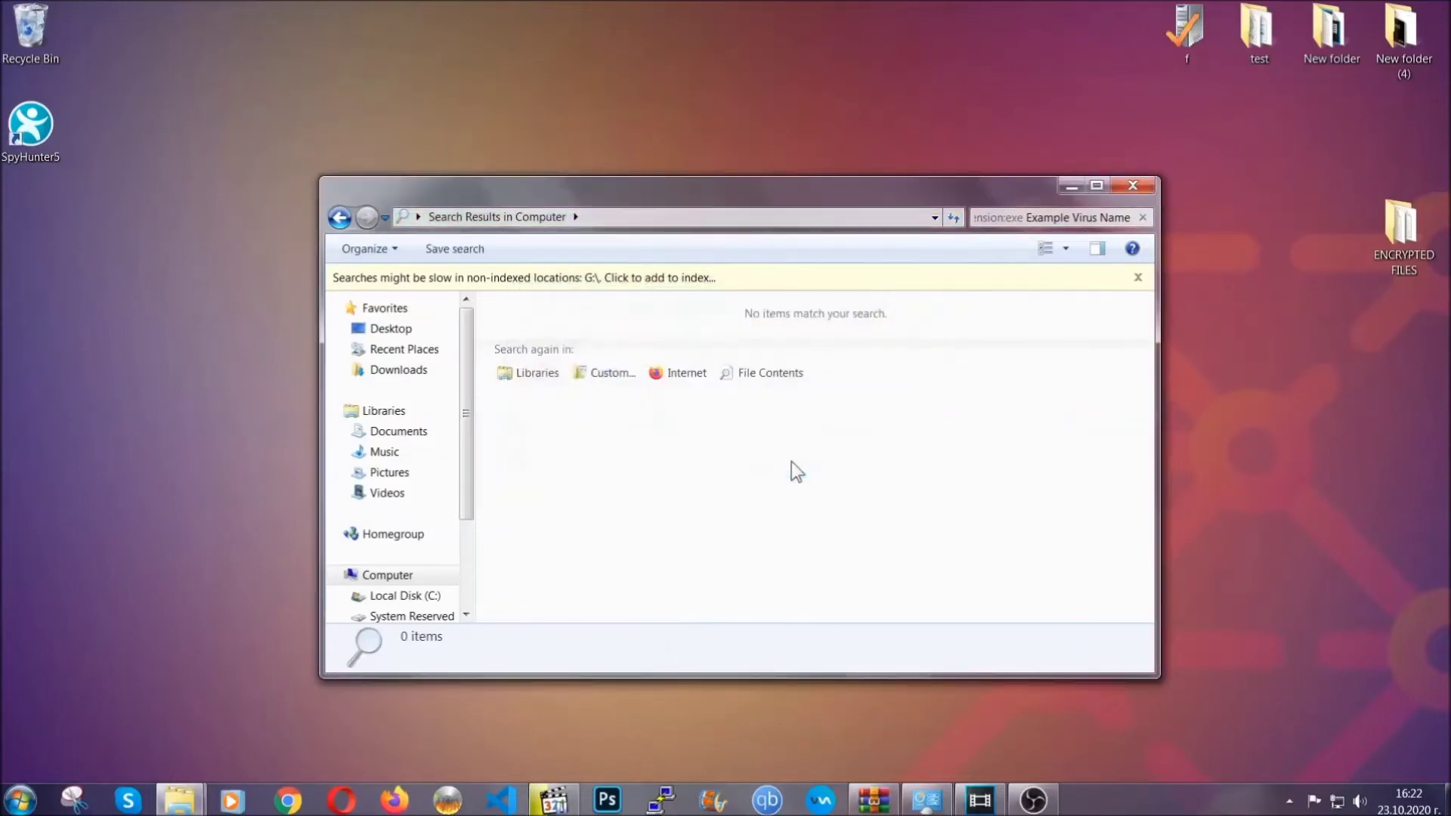
left_click(1134, 184)
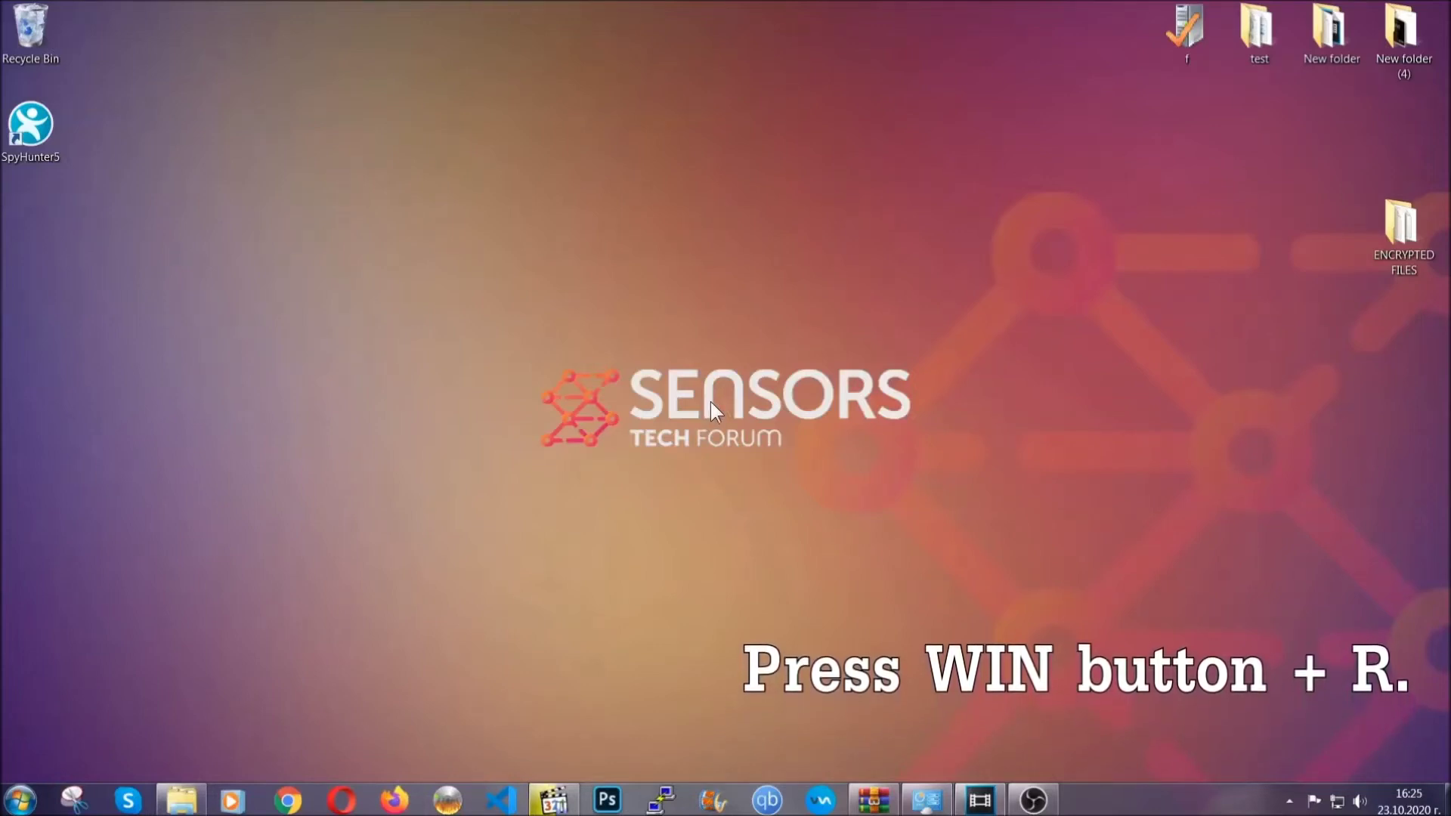
Start Registry Editor by running REGEDIT from the Run box in place of cmd.
key("super+r")
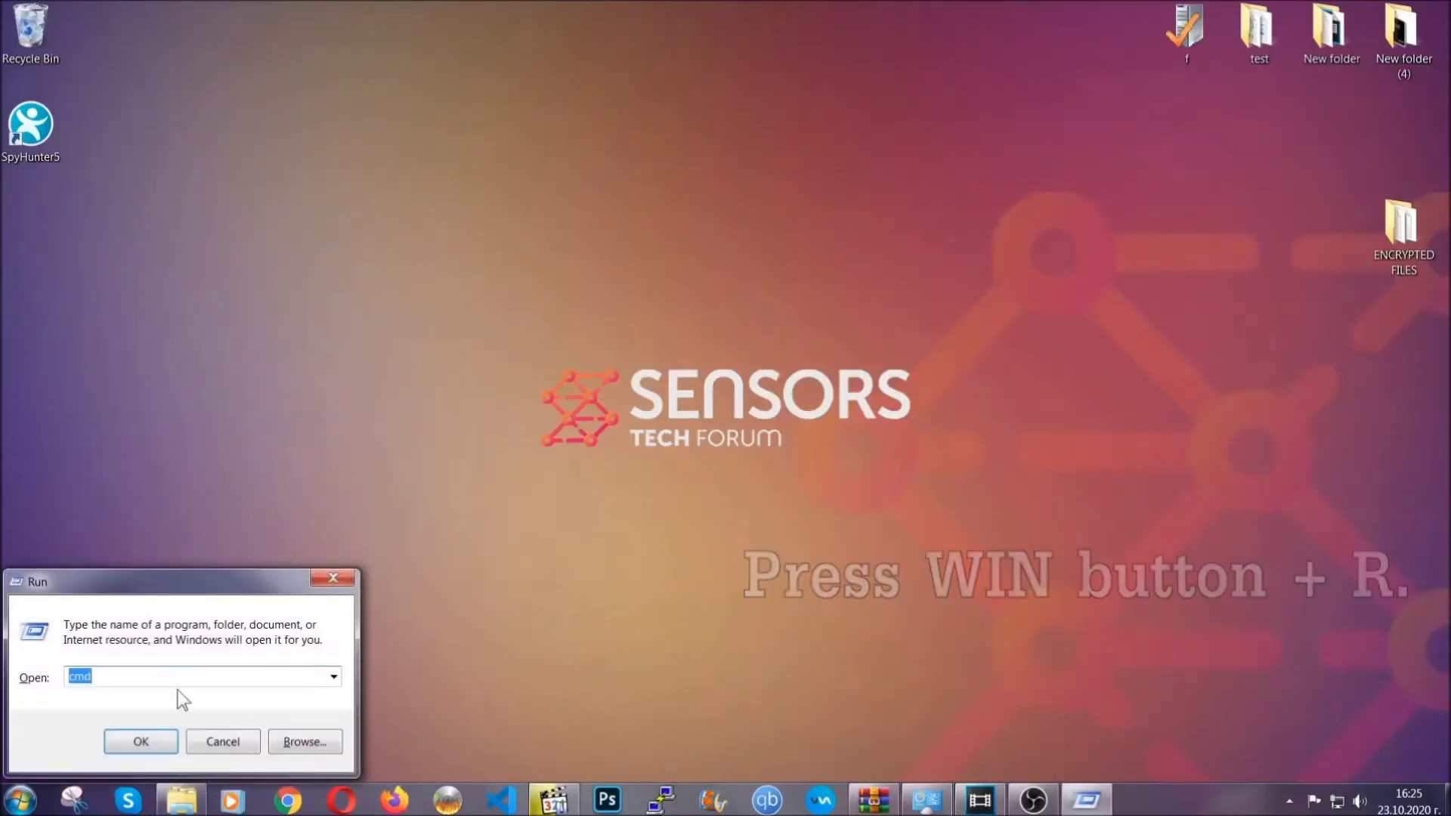
left_click(178, 691)
left_click_drag(137, 687, 18, 683)
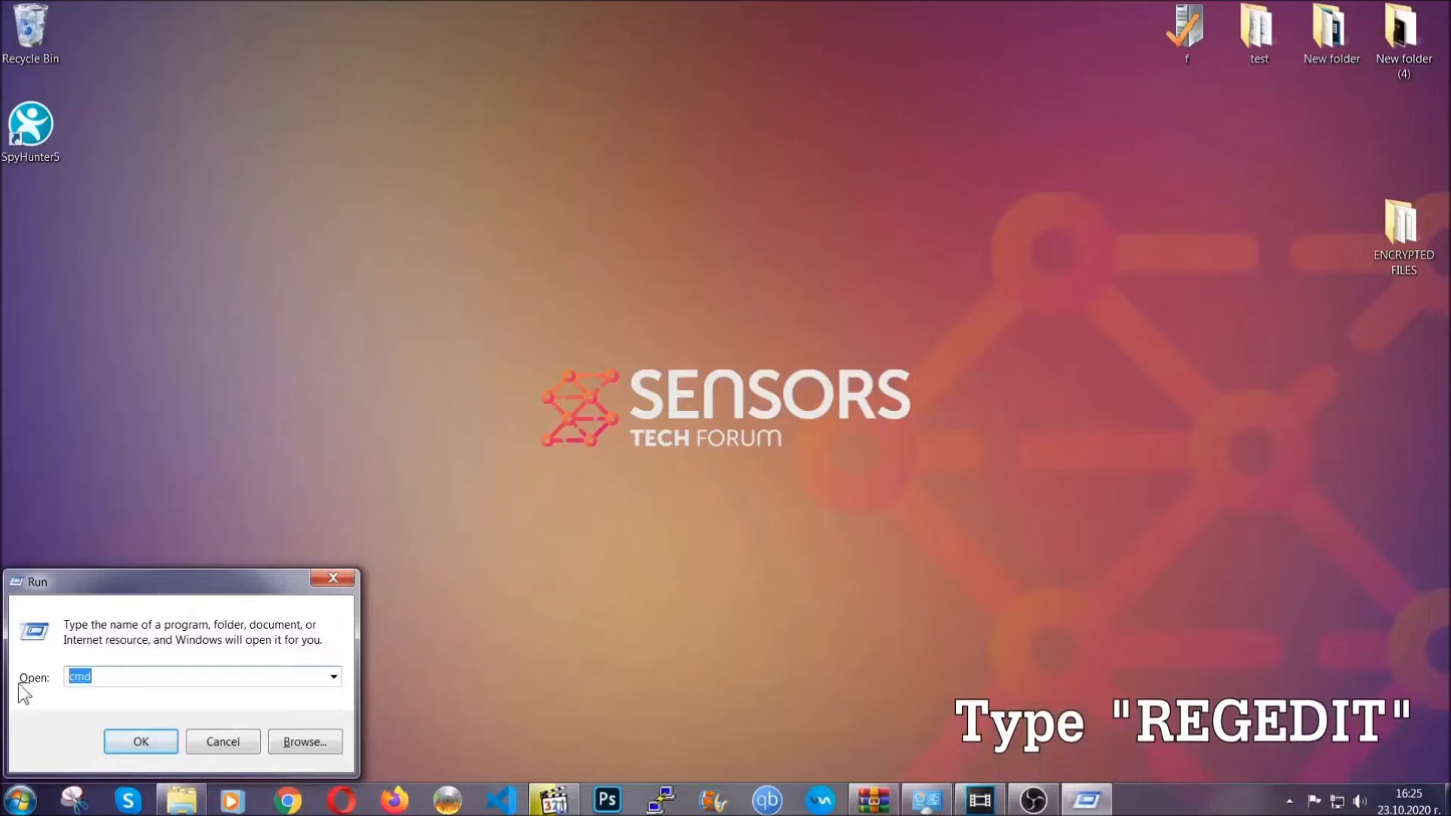
type("REGEDIT")
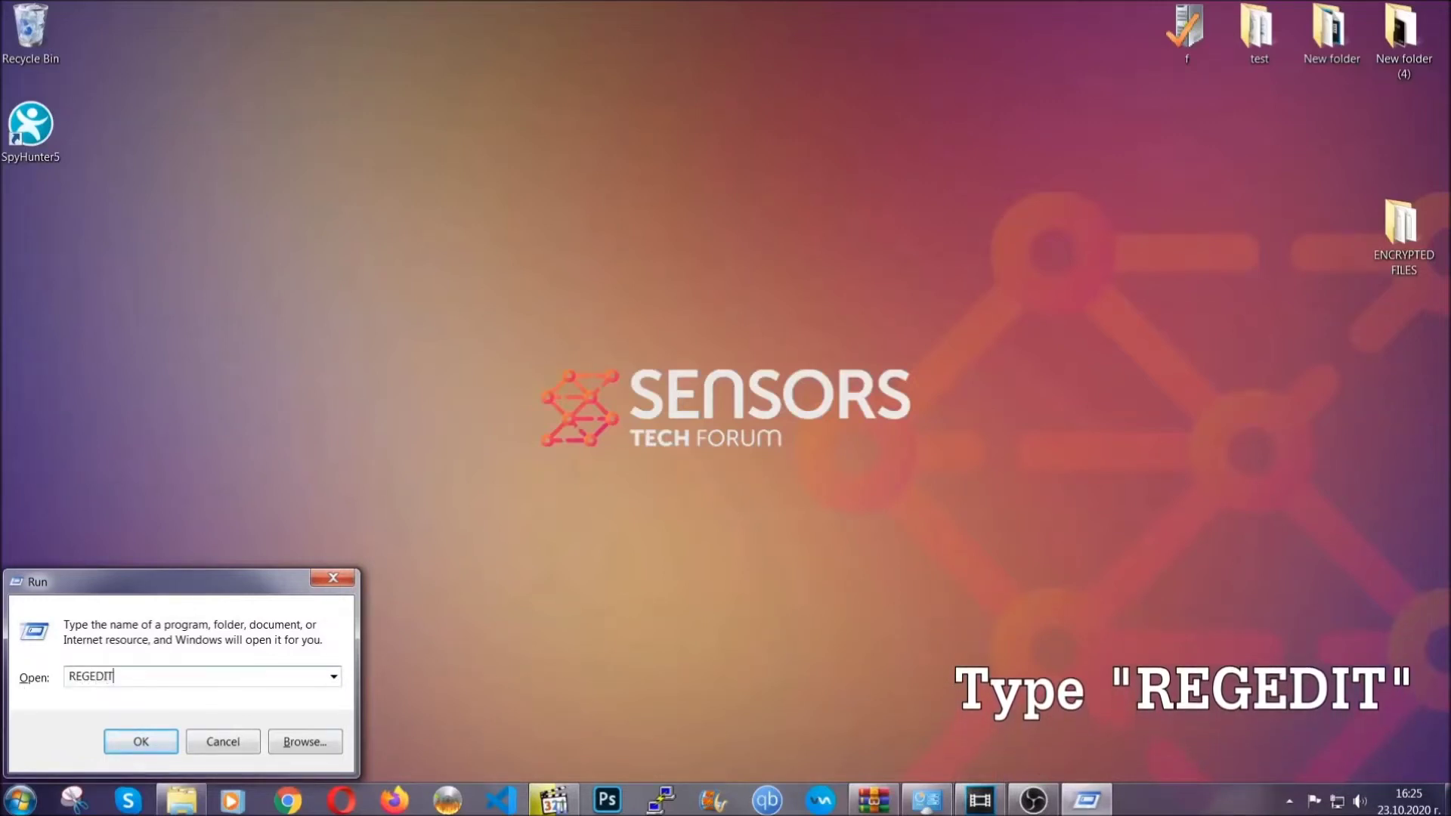
left_click(132, 742)
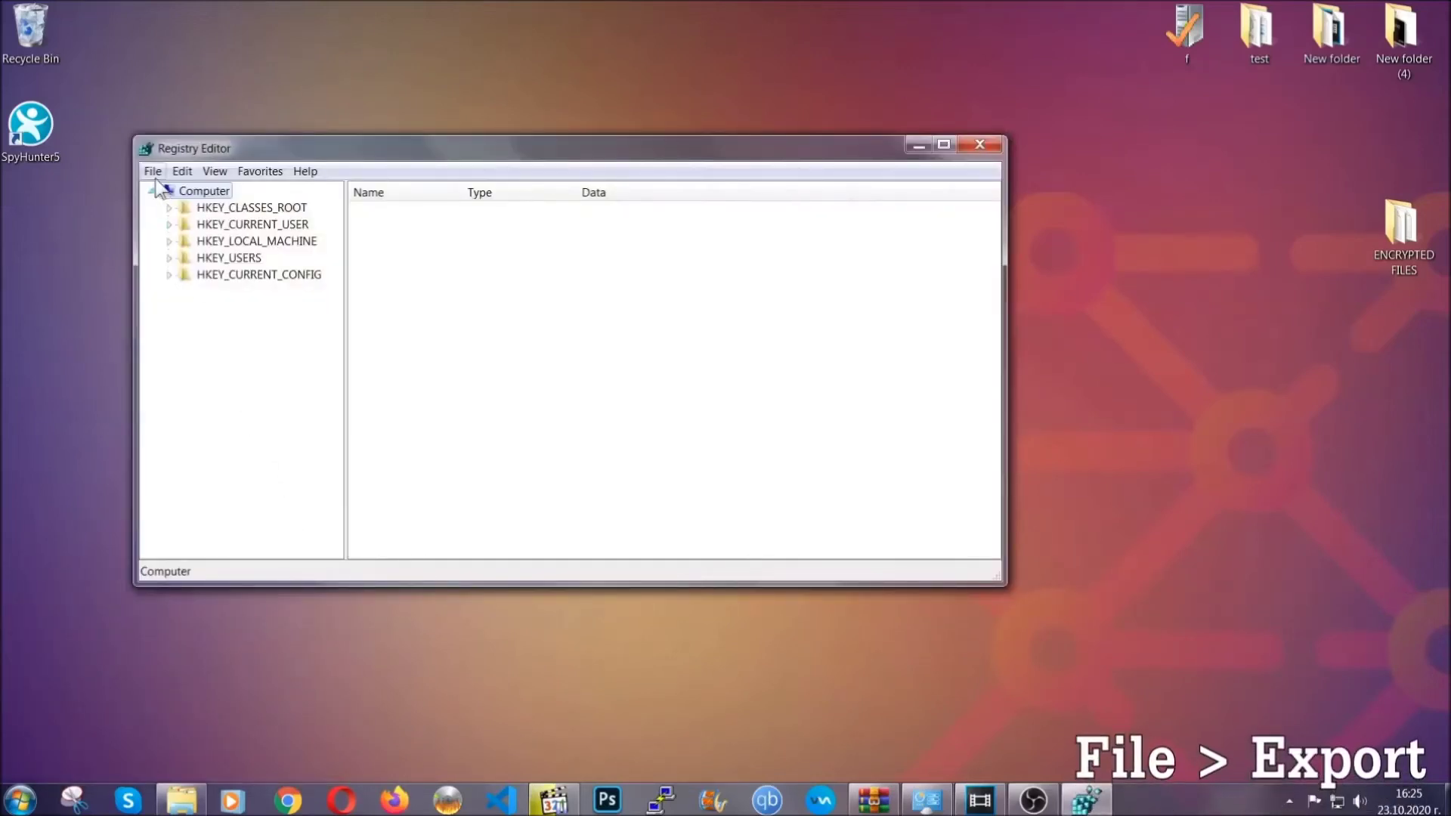
Export the entire registry to a file named BACKUP on the Desktop.
left_click(152, 172)
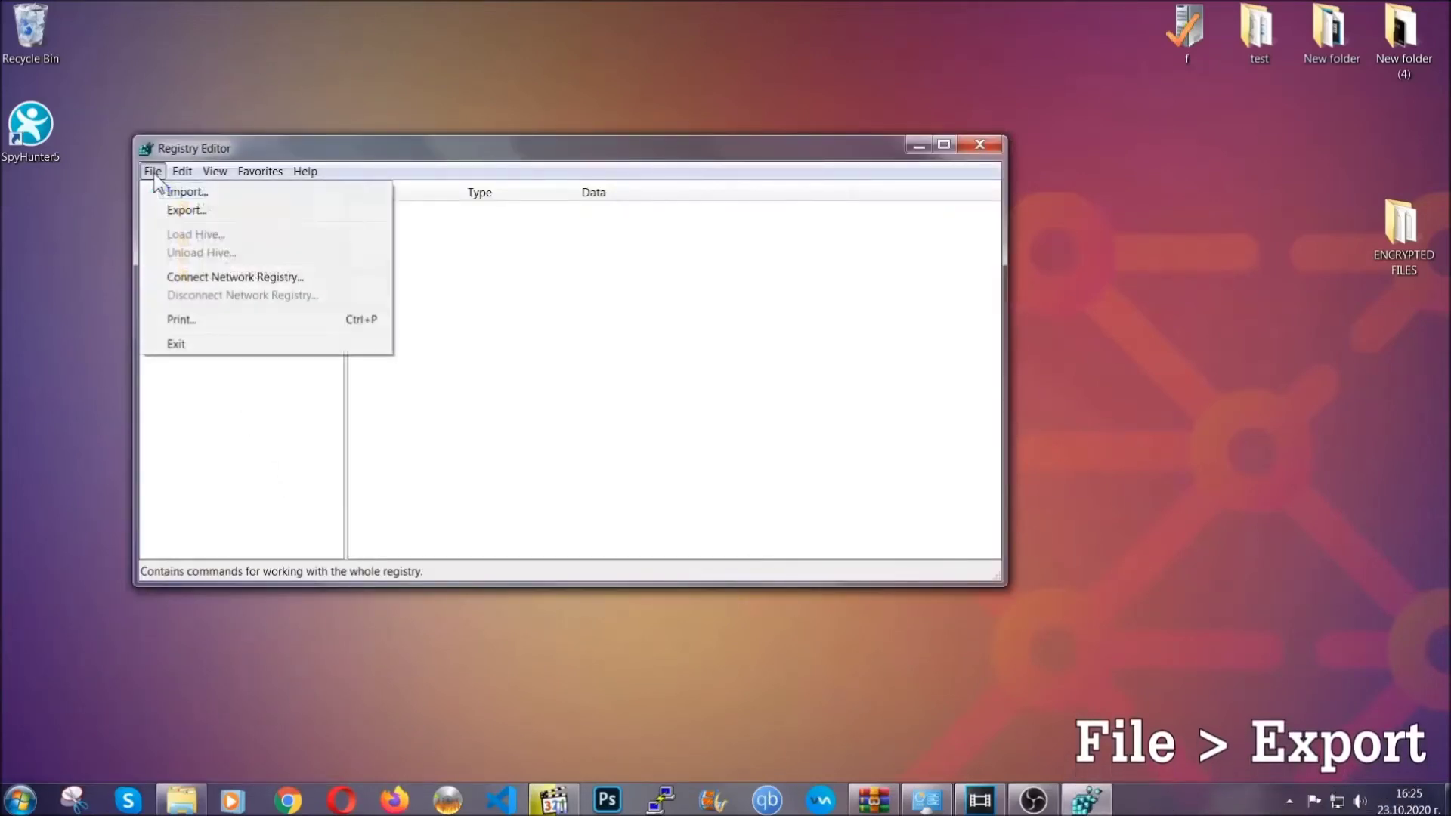
left_click(188, 209)
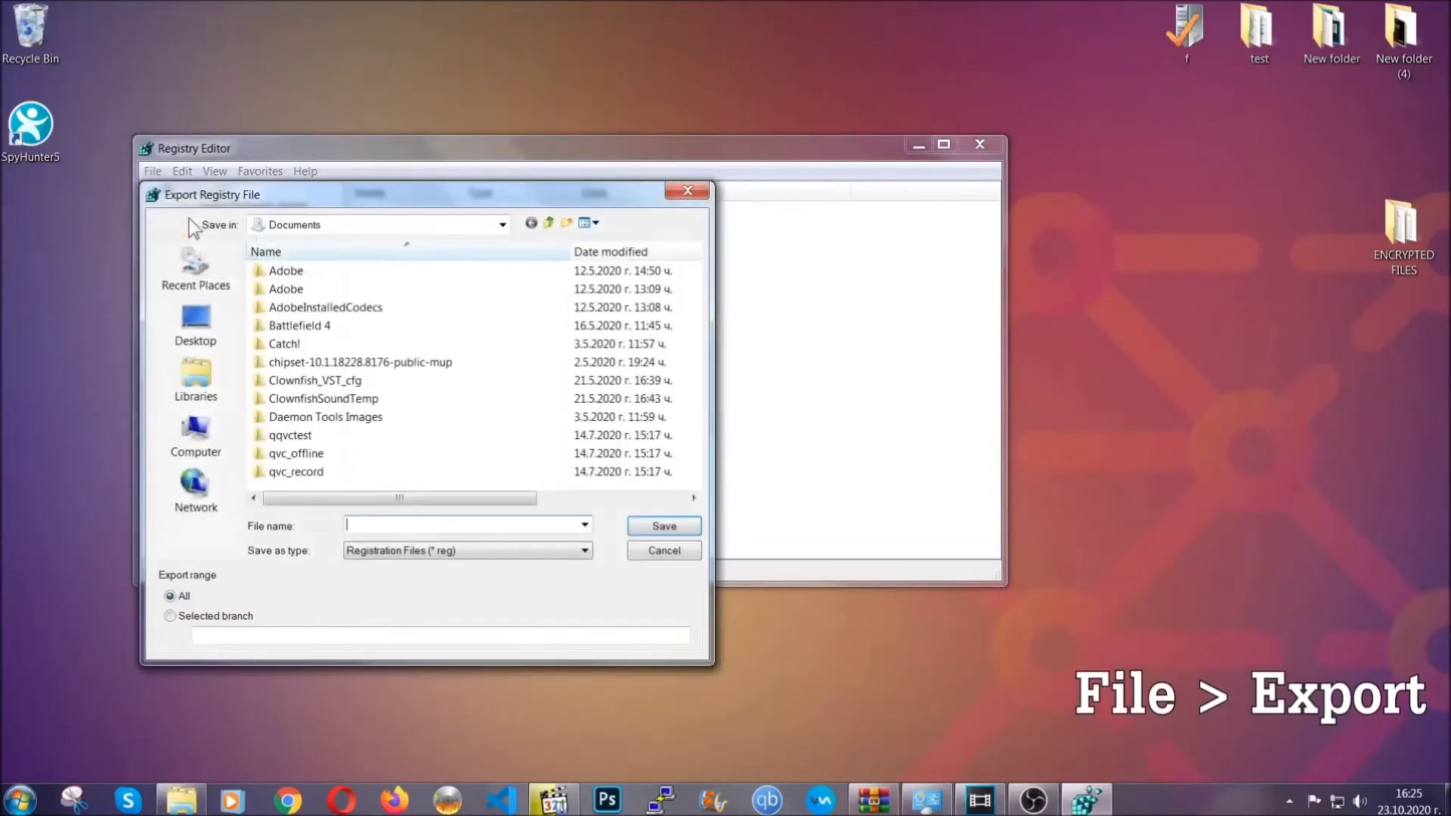
left_click(189, 319)
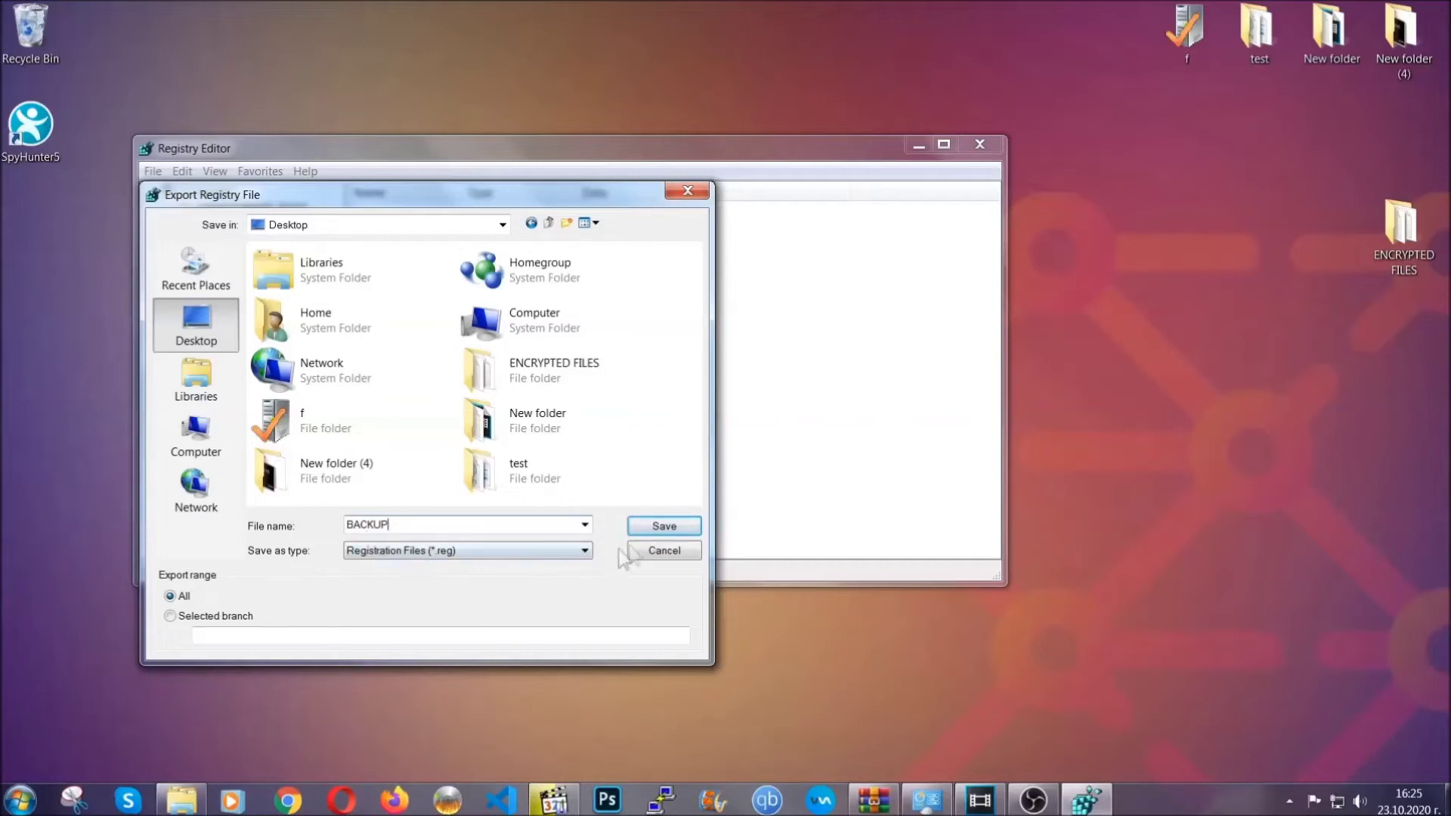
left_click(655, 529)
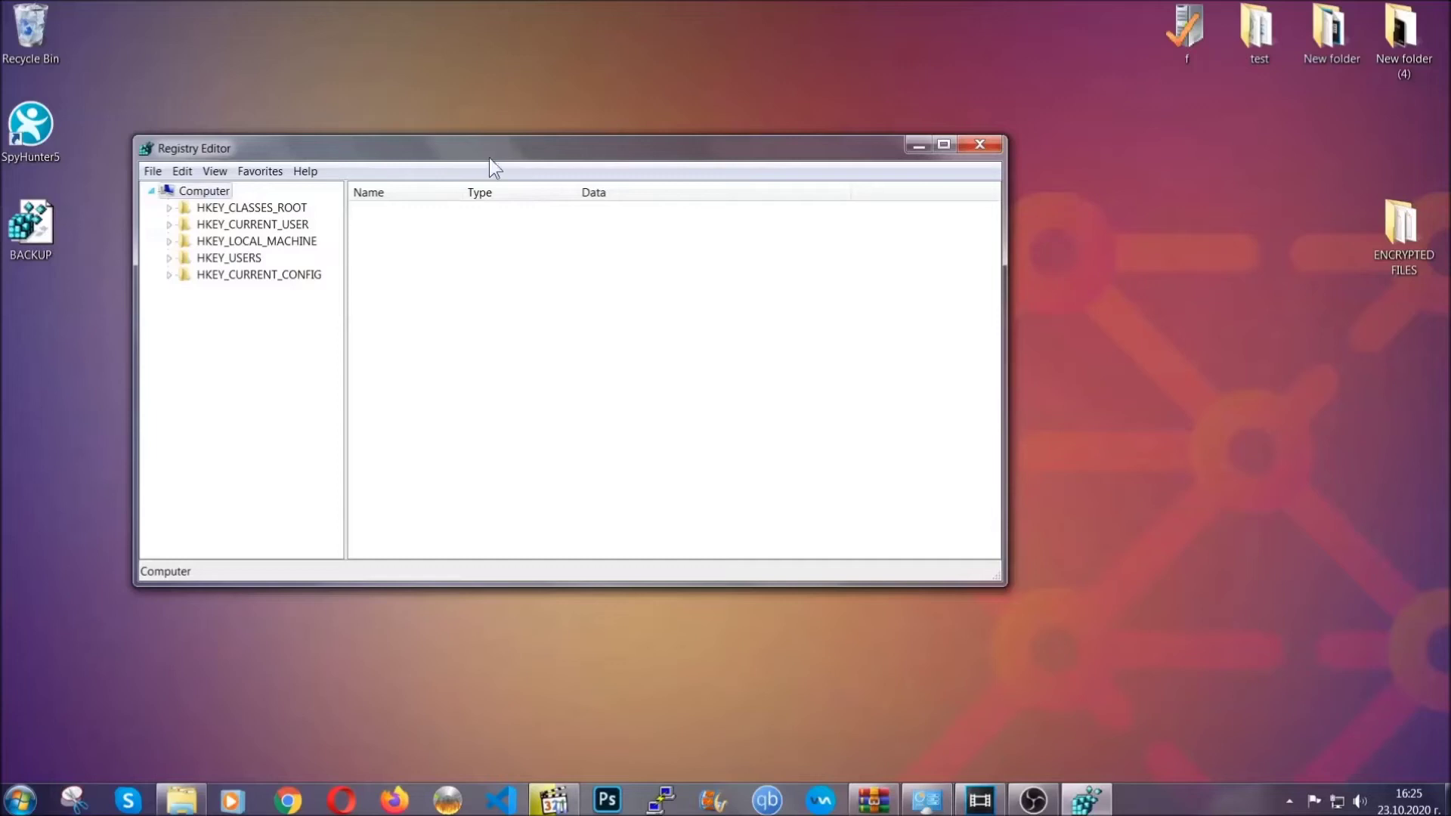
left_click_drag(489, 158, 632, 203)
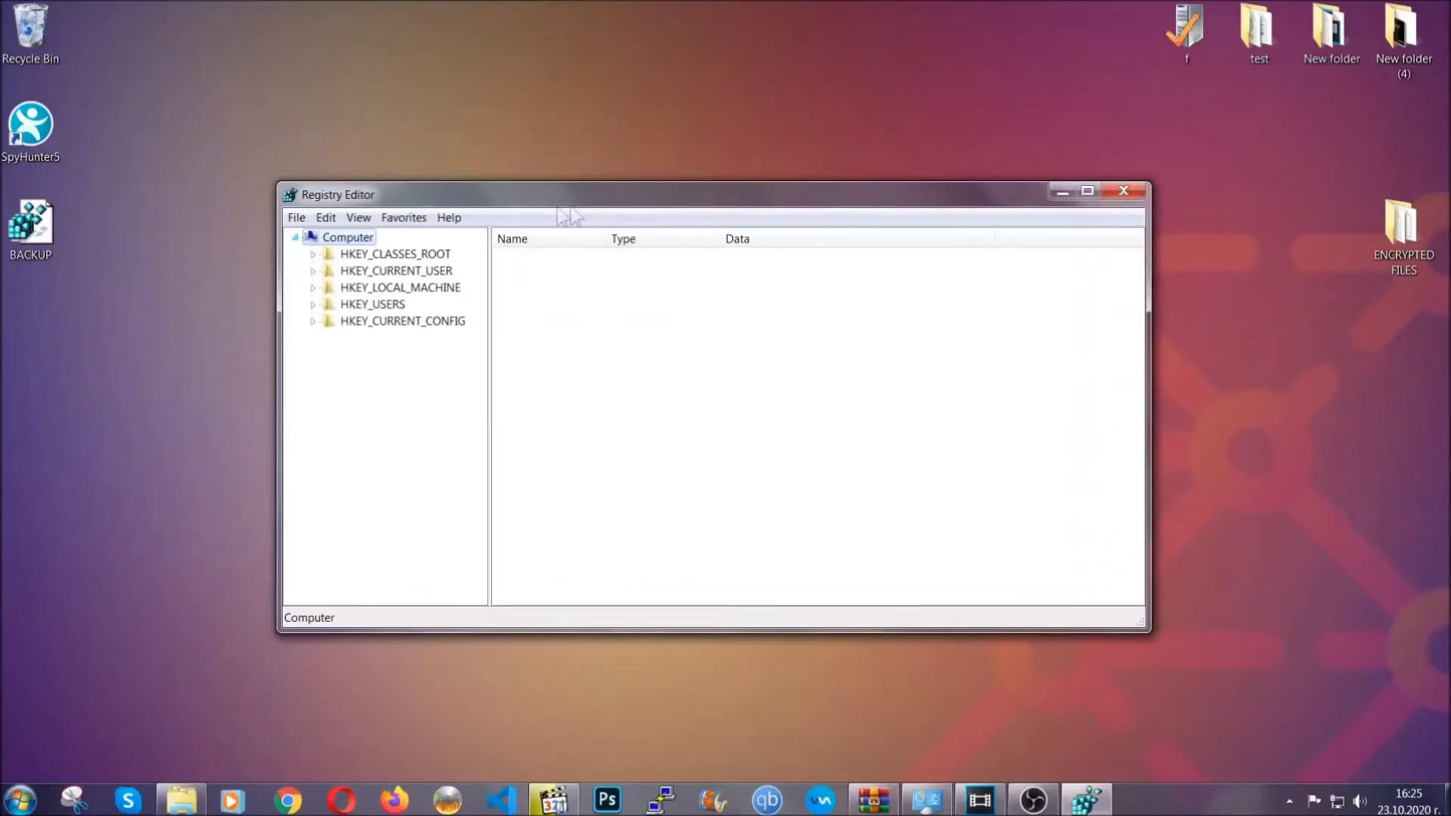
Search the registry key names for RunOnce.
left_click(296, 219)
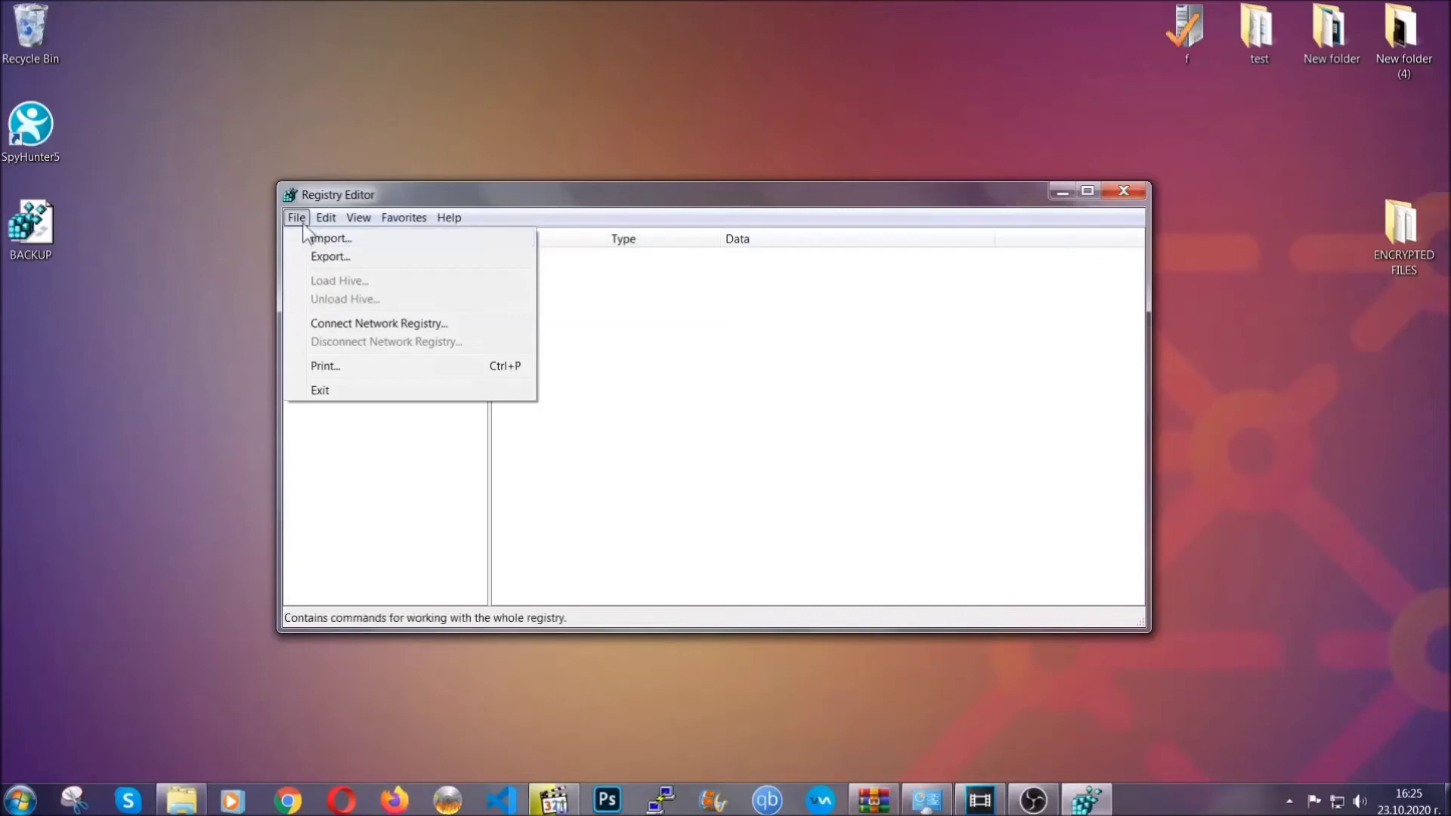
left_click(297, 218)
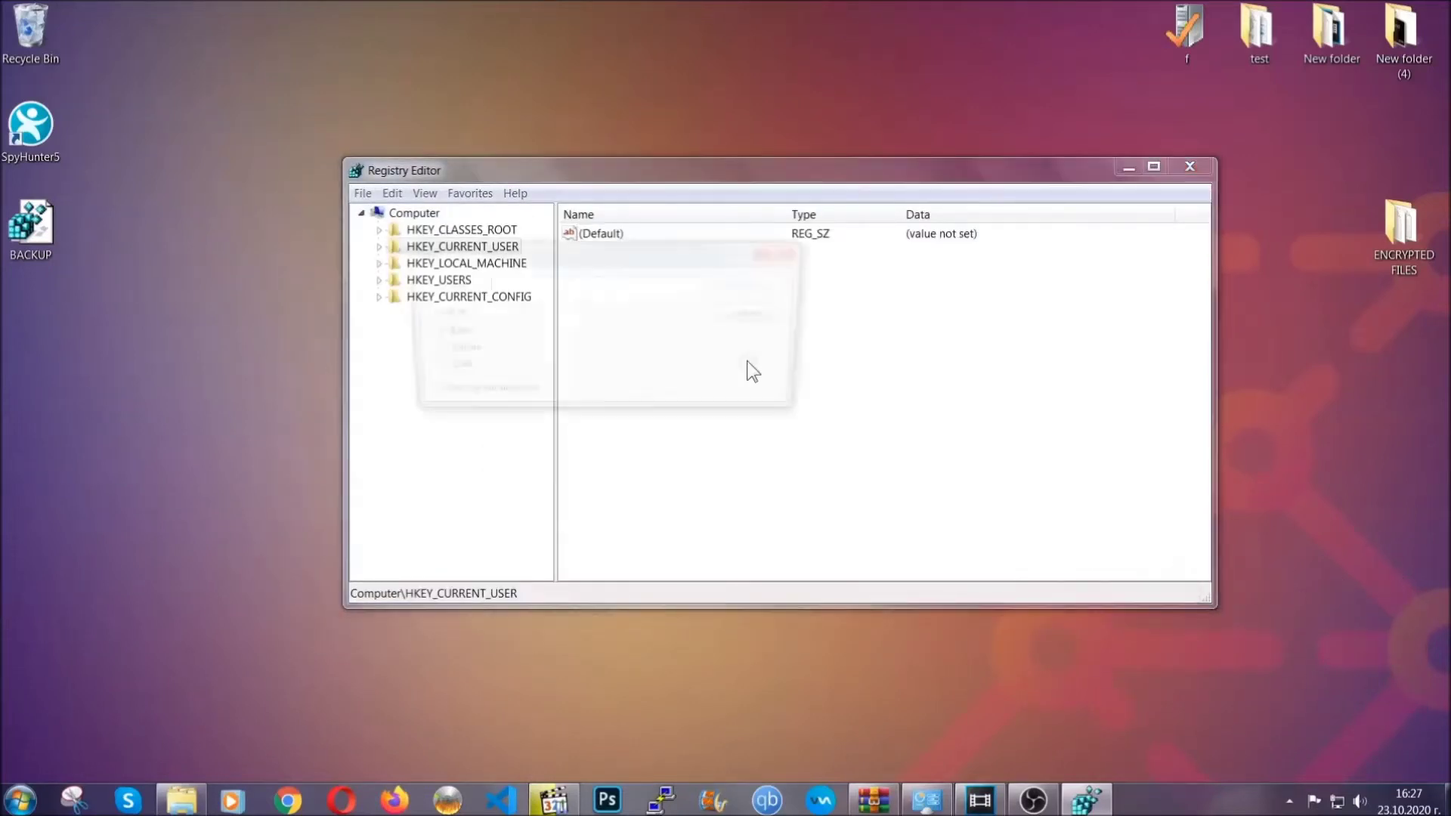
key("ctrl+f")
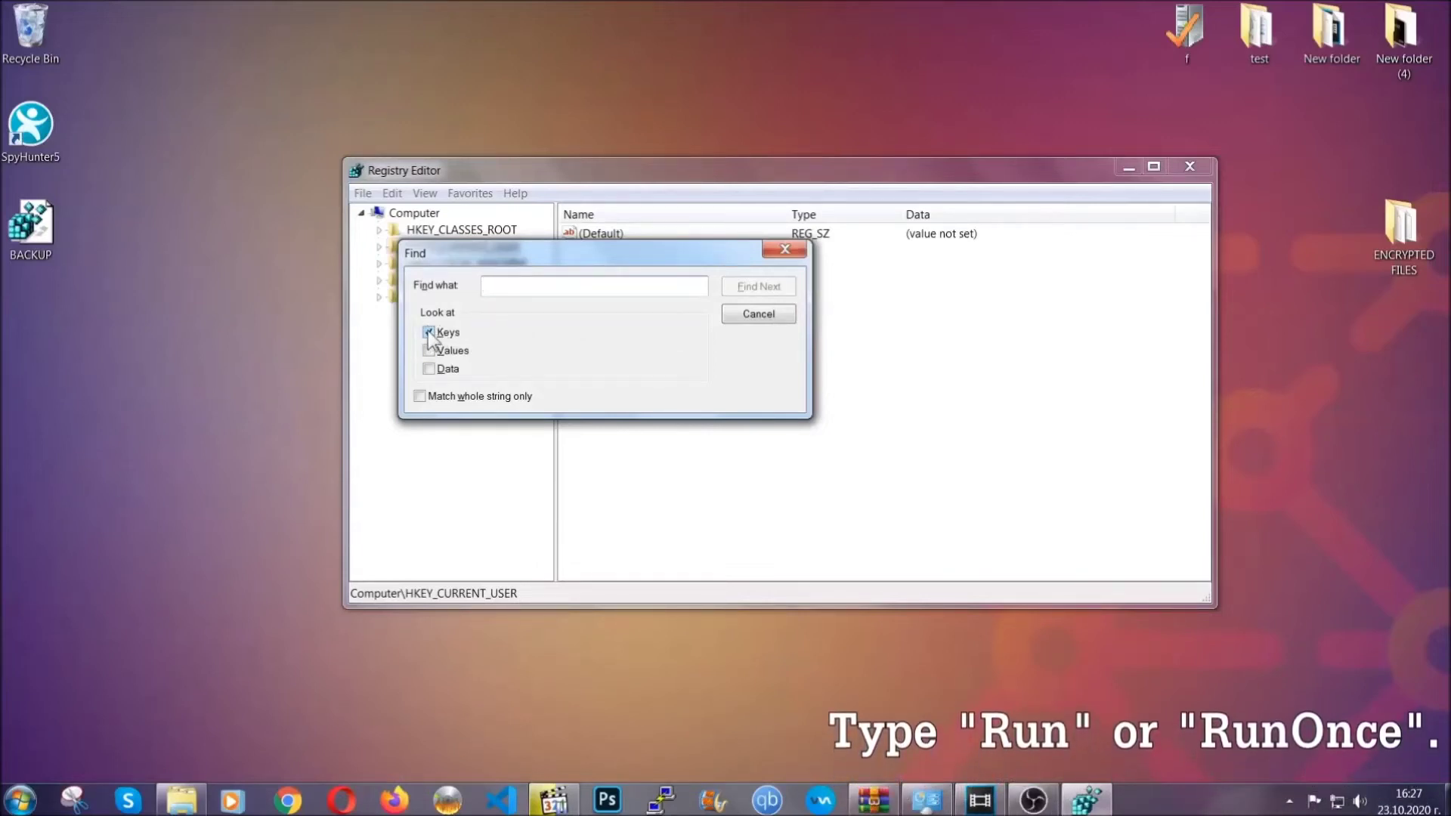
type("R")
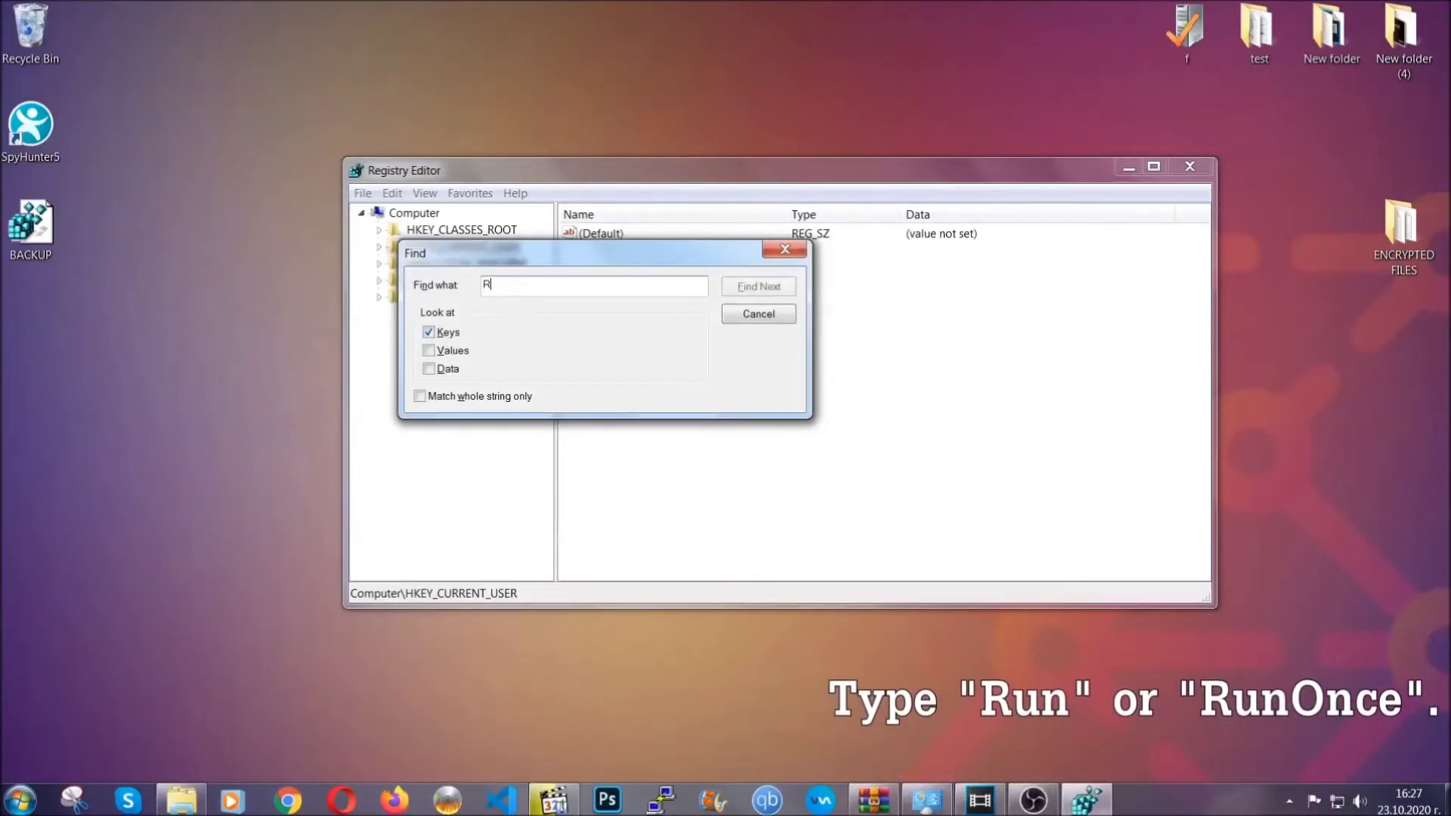
type("unOnce")
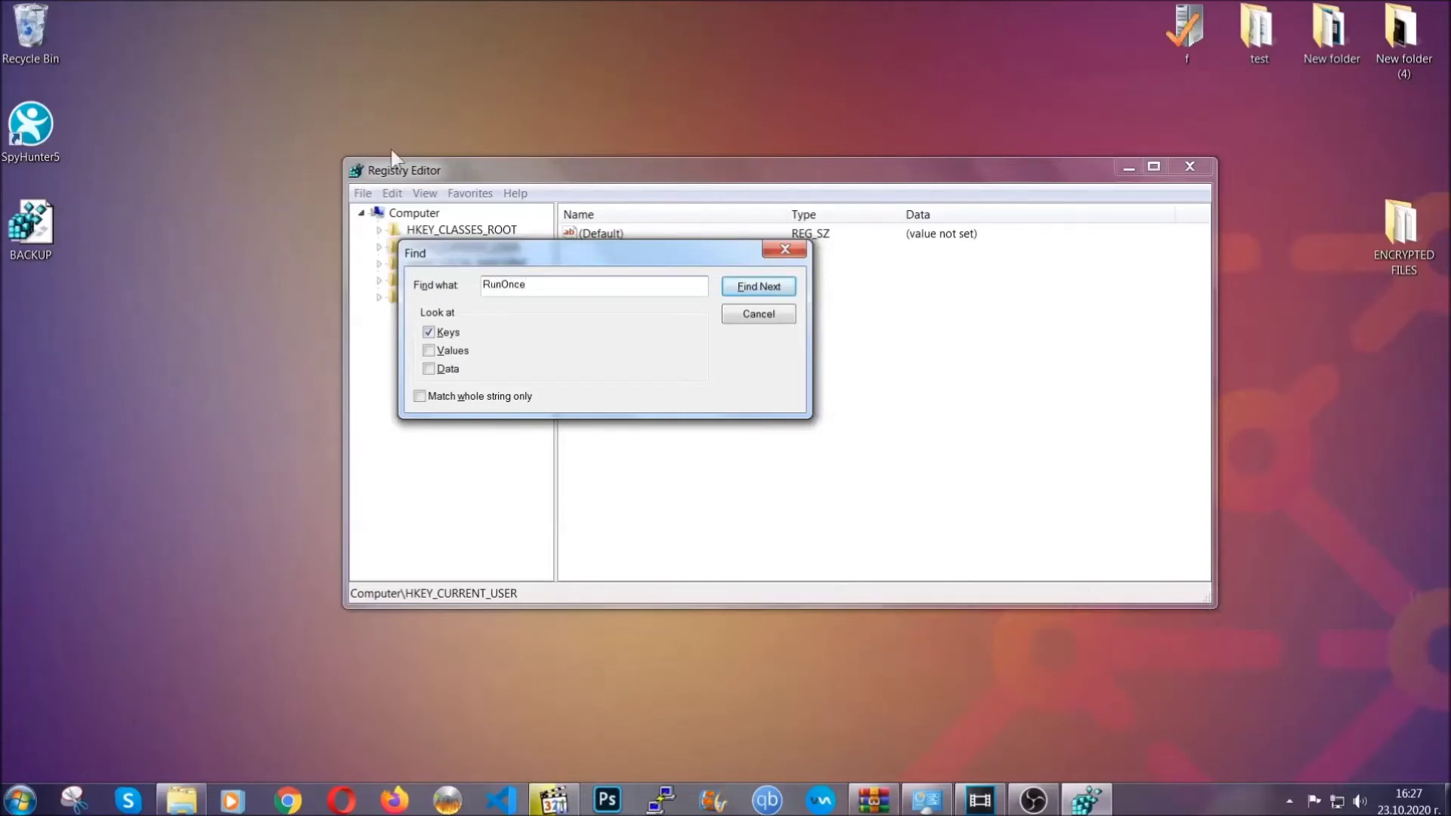
Delete THE VIRUS value from the current user's Run key and close Registry Editor.
left_click(775, 289)
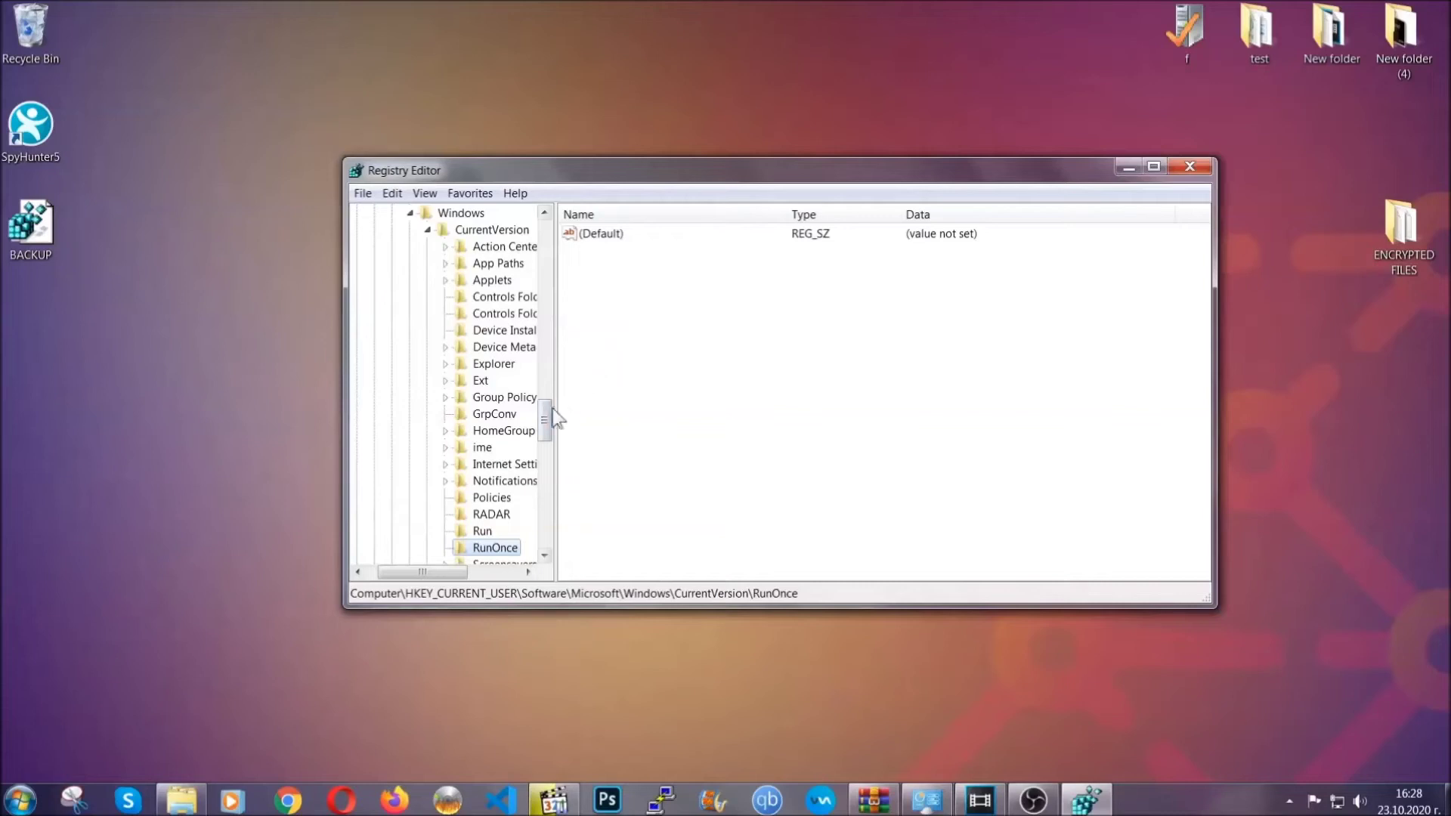
left_click_drag(551, 411, 546, 434)
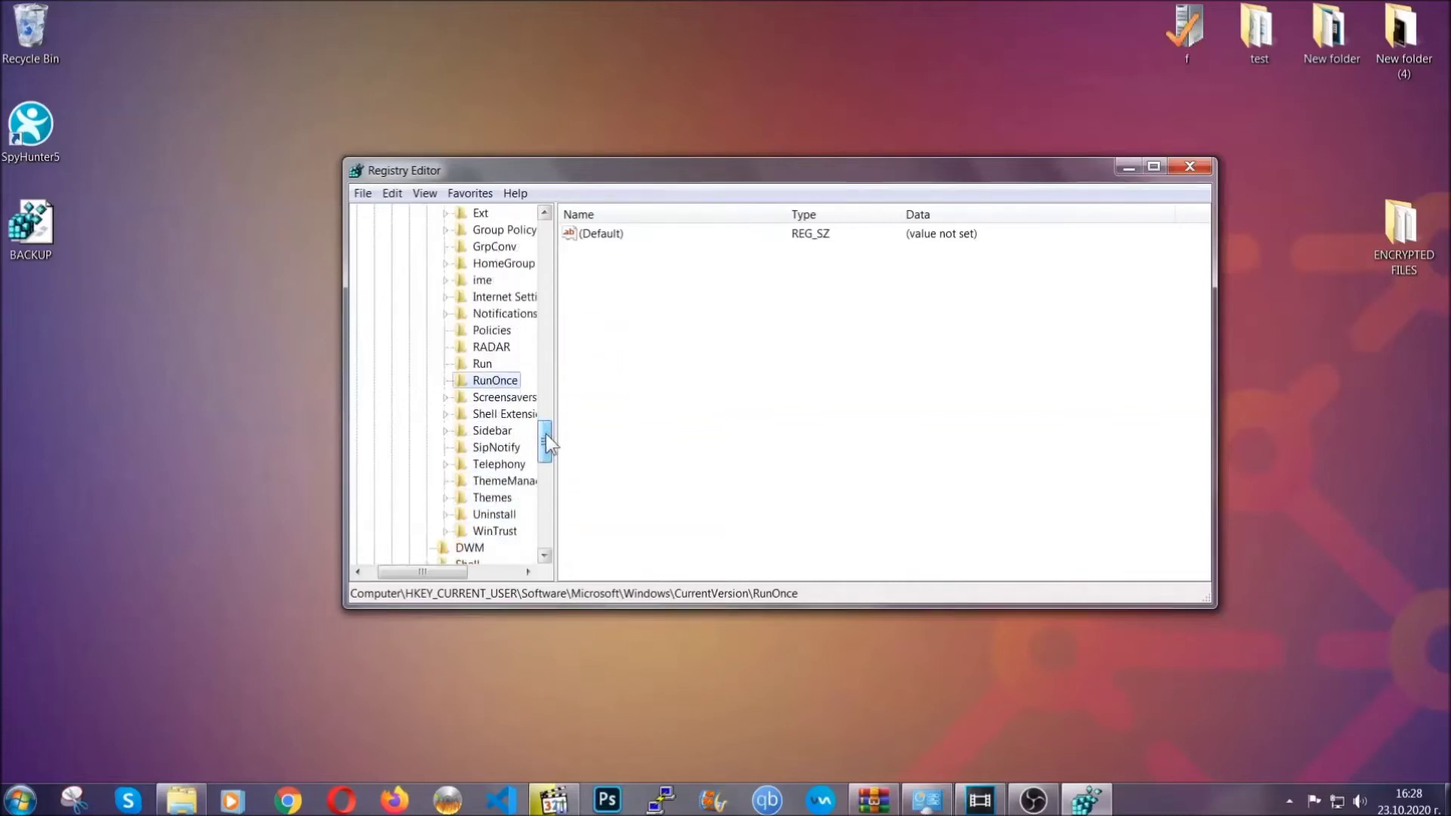
left_click(487, 366)
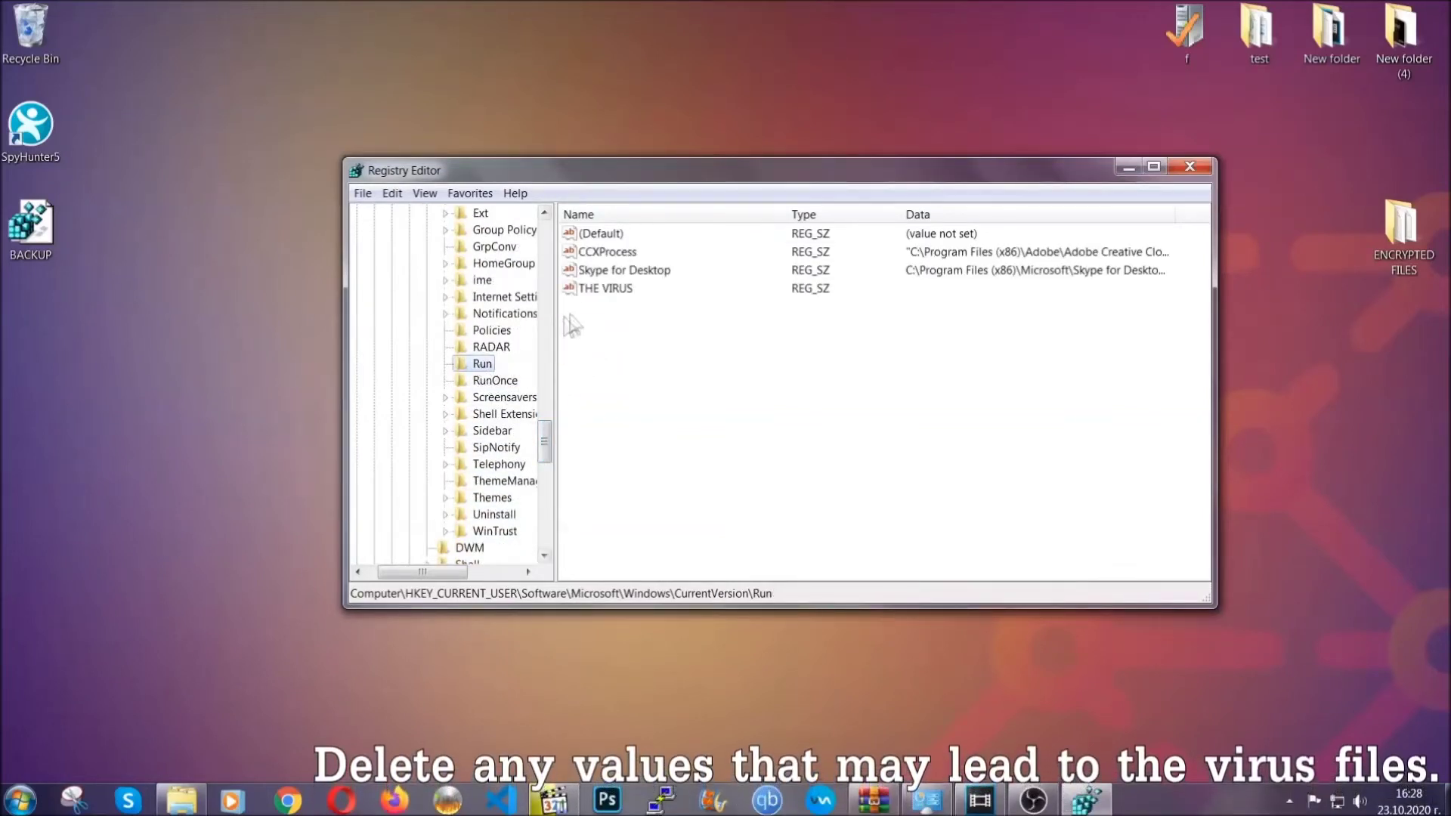
left_click(596, 294)
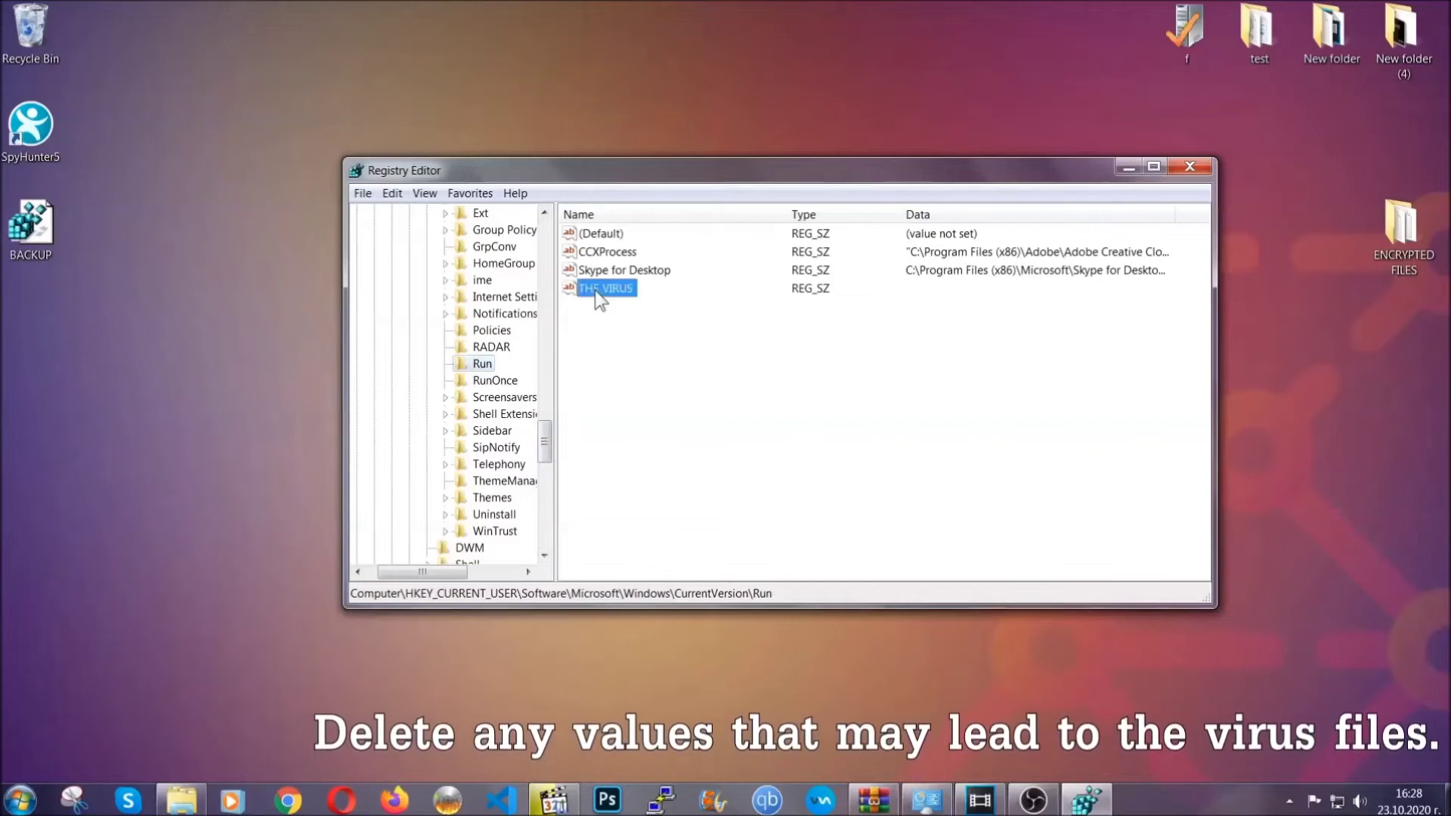
right_click(596, 293)
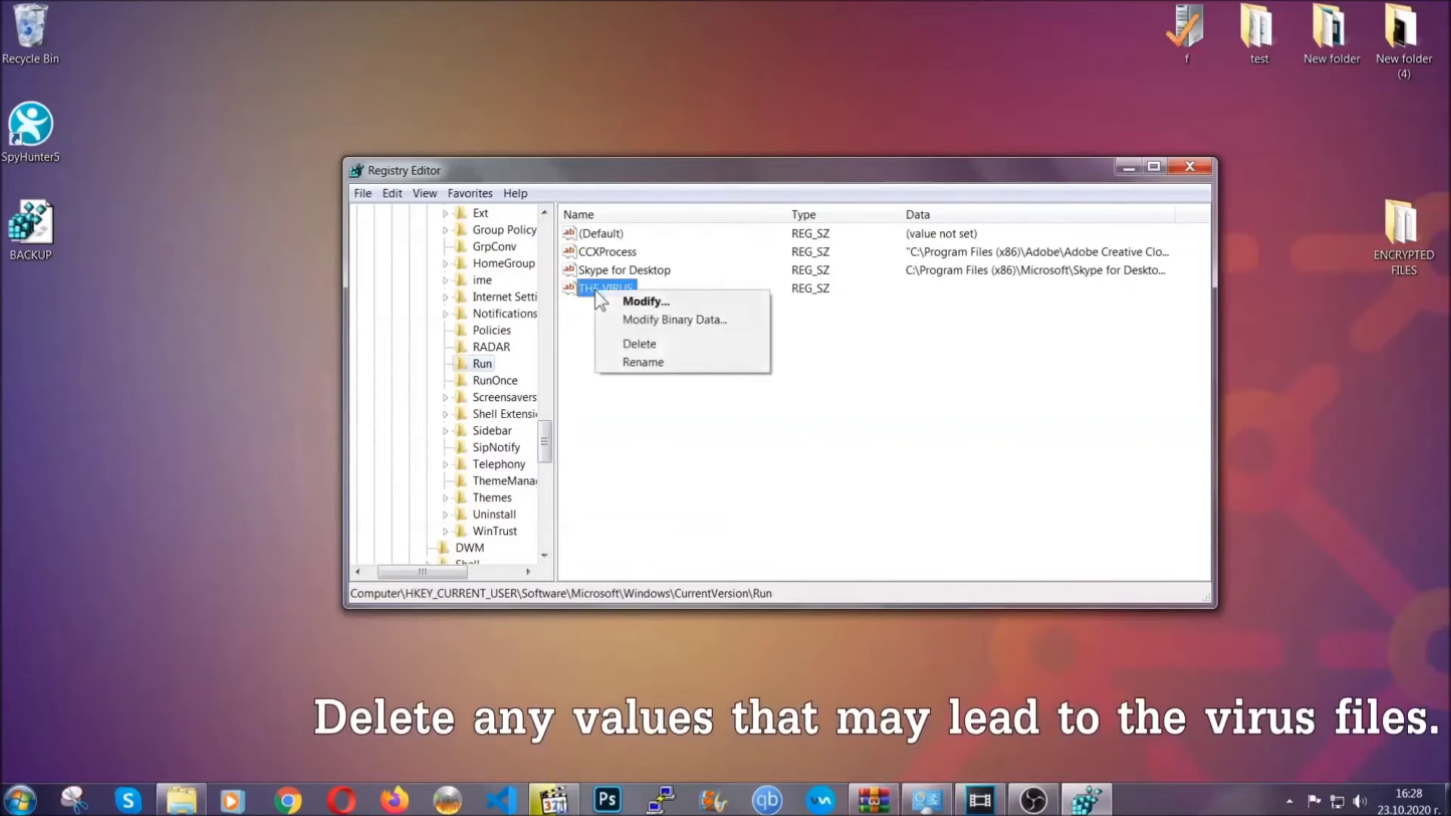
left_click(635, 346)
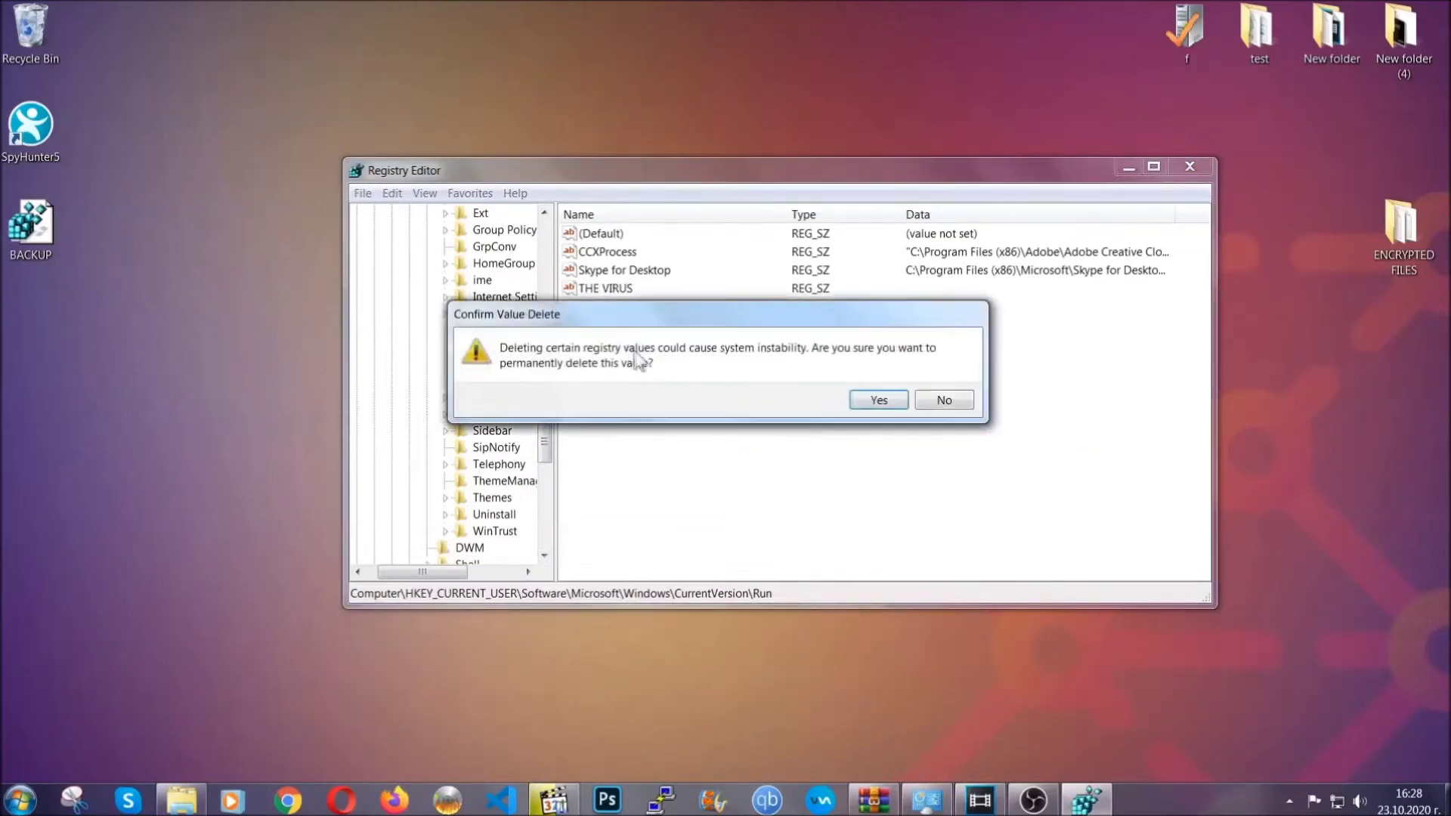
left_click(878, 400)
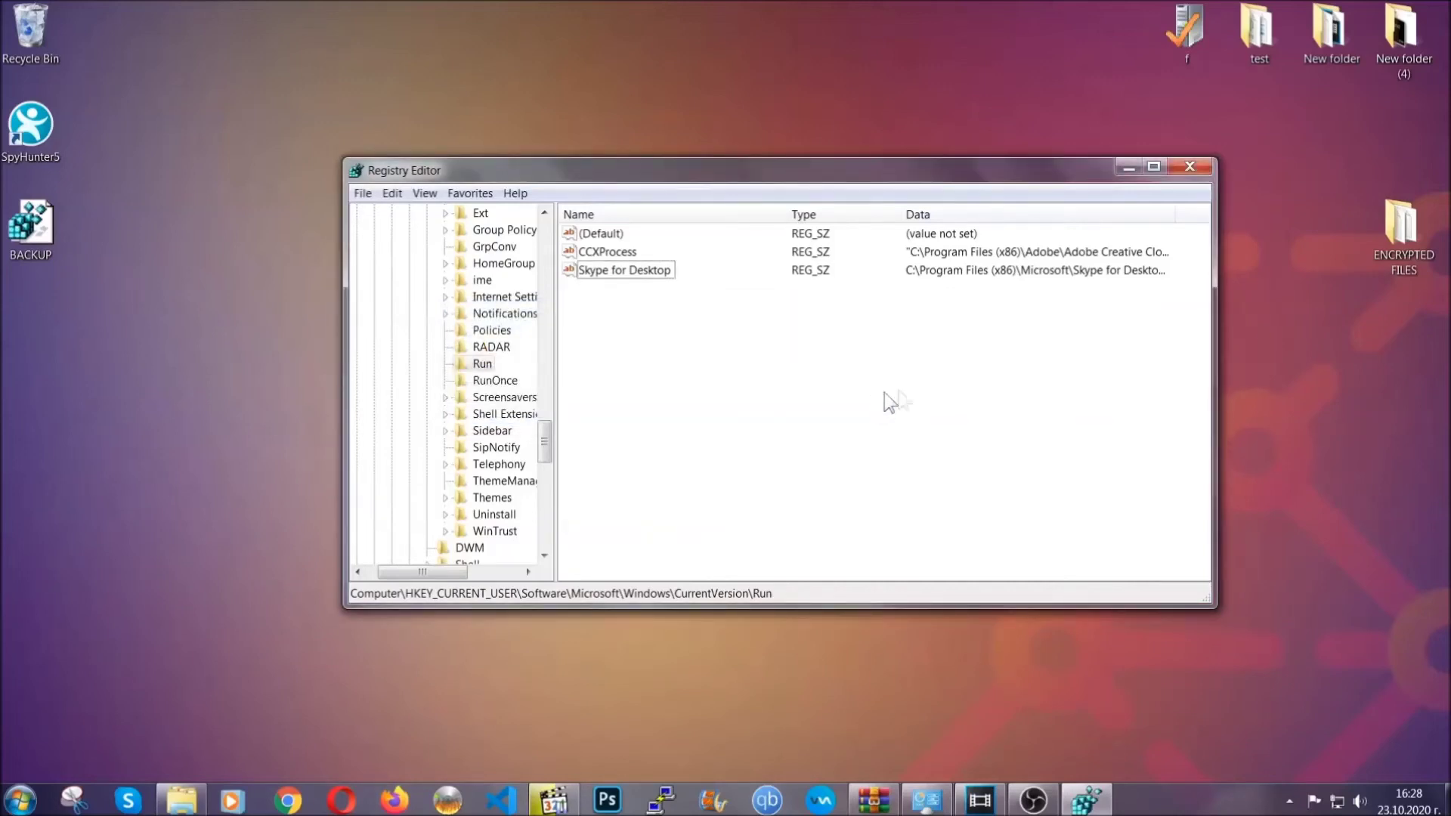
left_click(1203, 163)
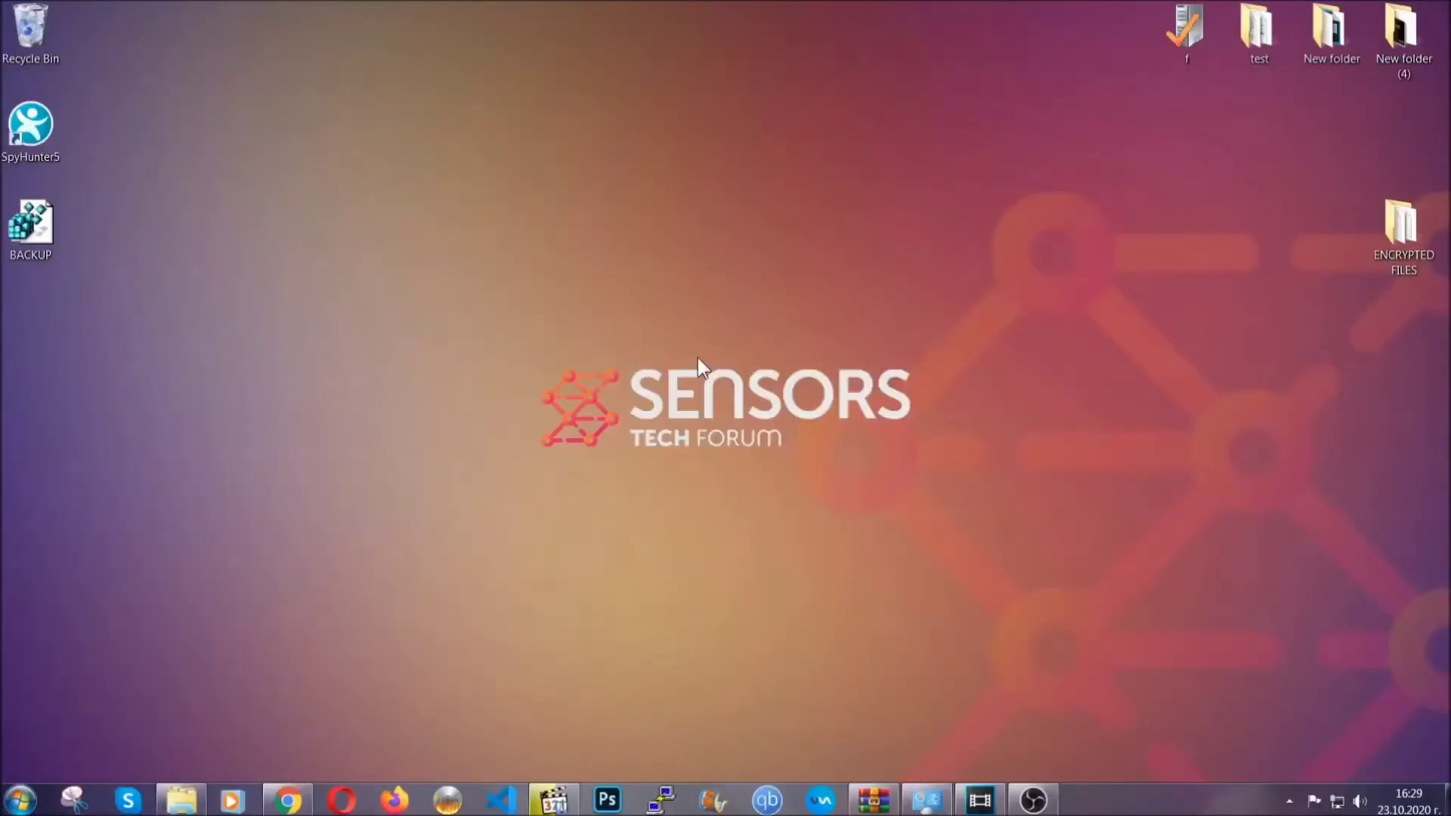
Return to the SensorsTechForum recovery article and highlight its full web address.
left_click(287, 801)
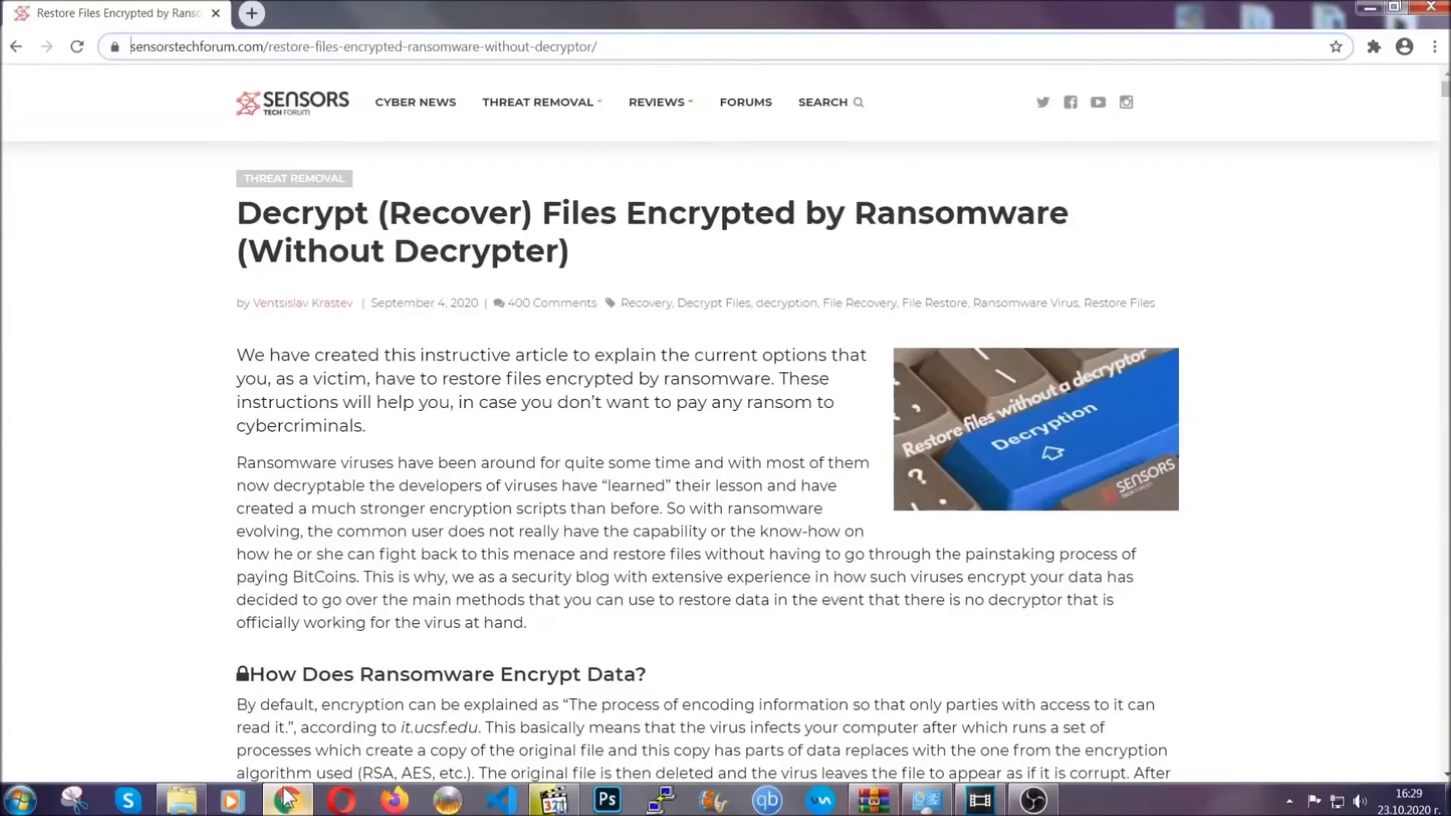
left_click_drag(130, 47, 305, 48)
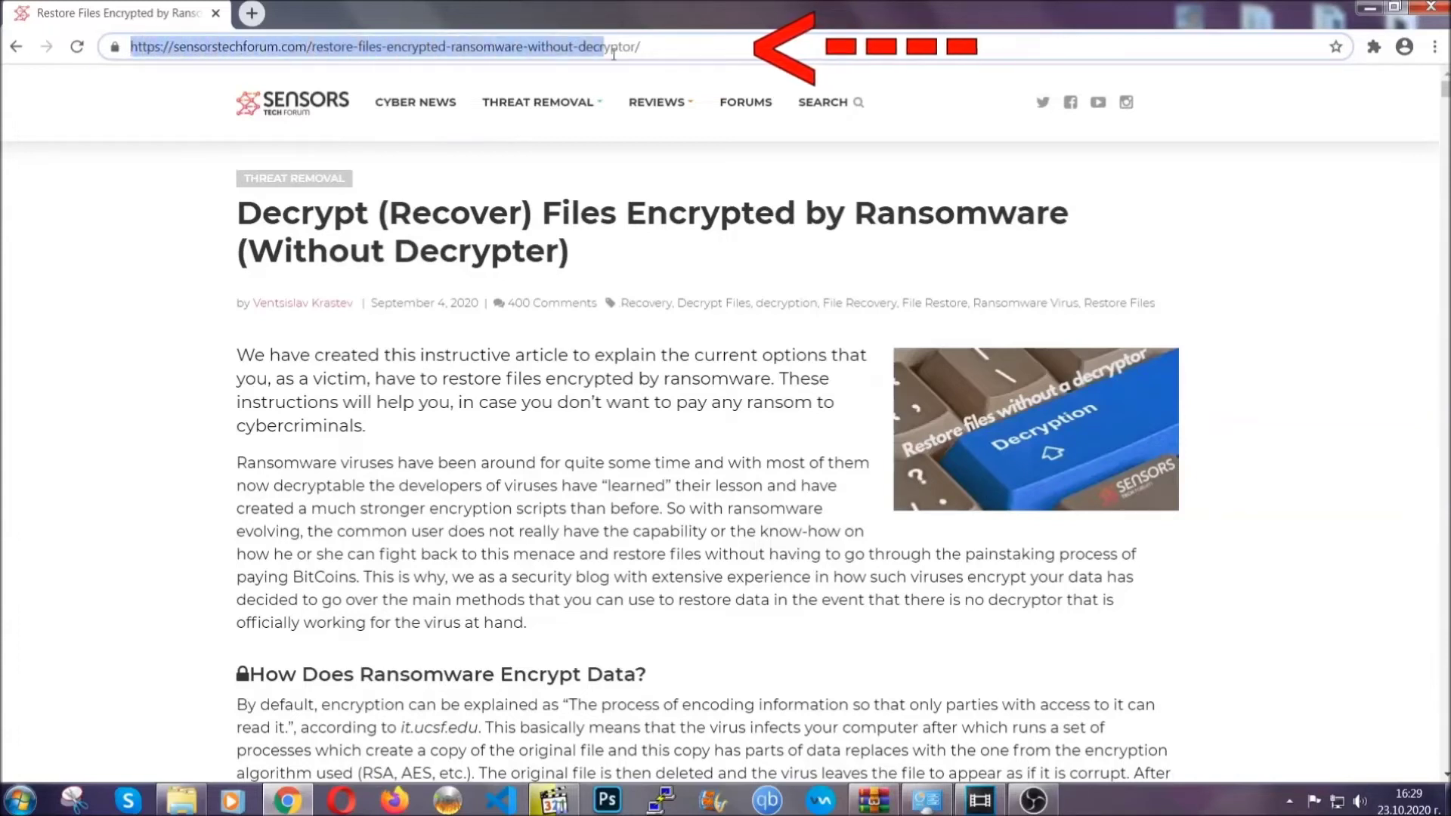
left_click_drag(304, 49, 654, 53)
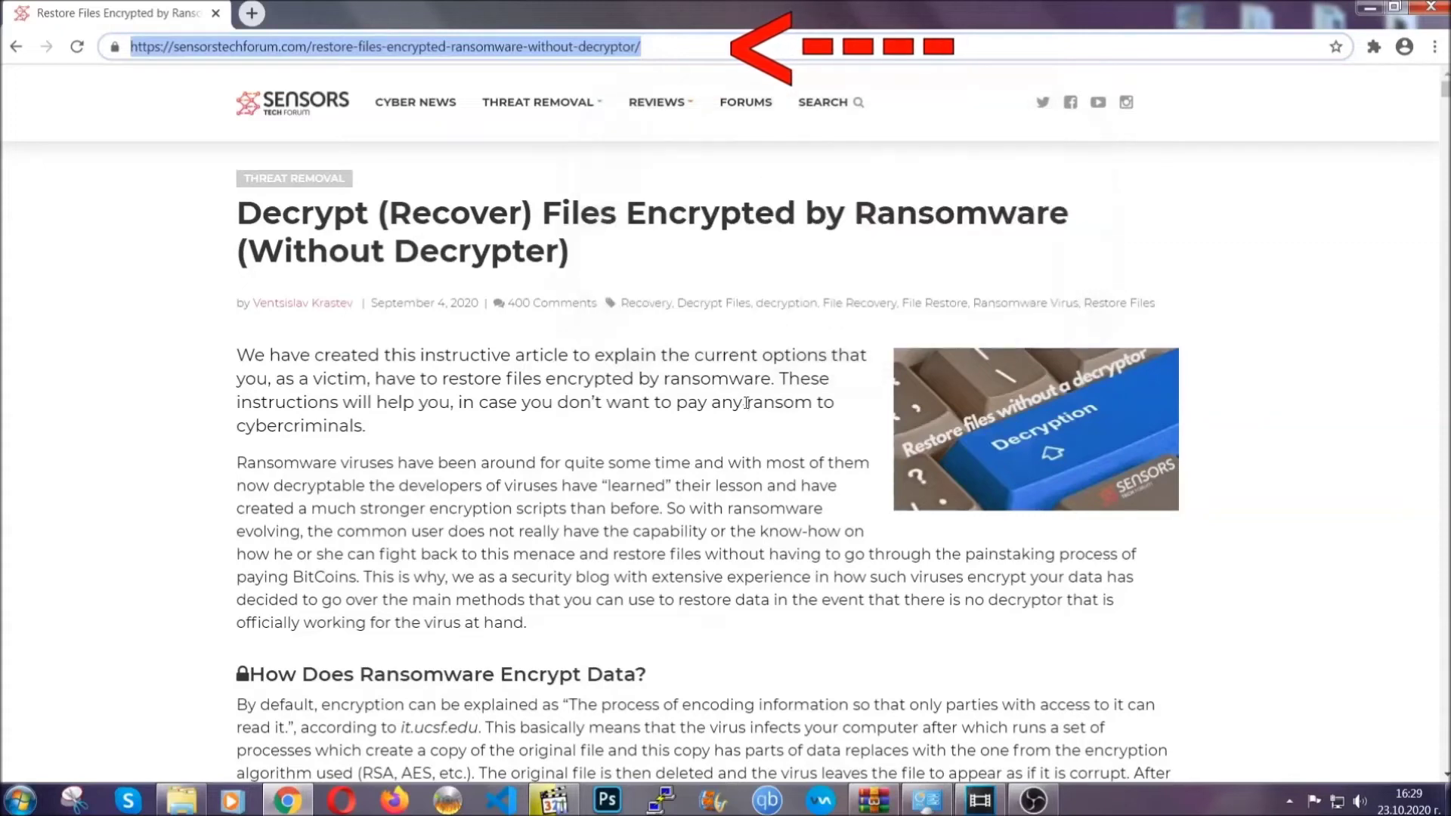
Scroll to the method list and expand Method 2, restoring data via Windows Backup.
scroll(746, 412, "down", 5)
scroll(746, 412, "down", 6)
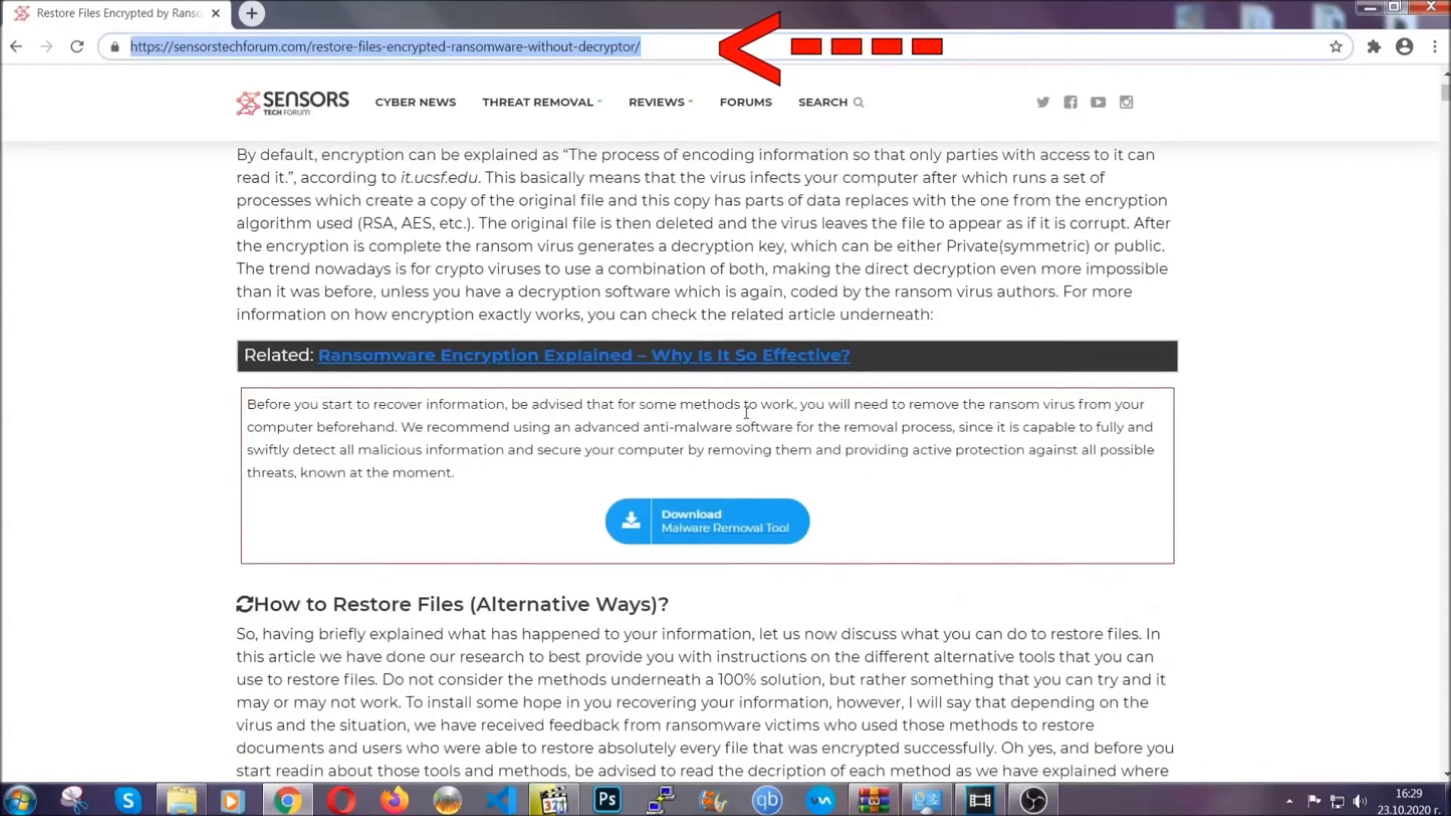
scroll(746, 412, "down", 1)
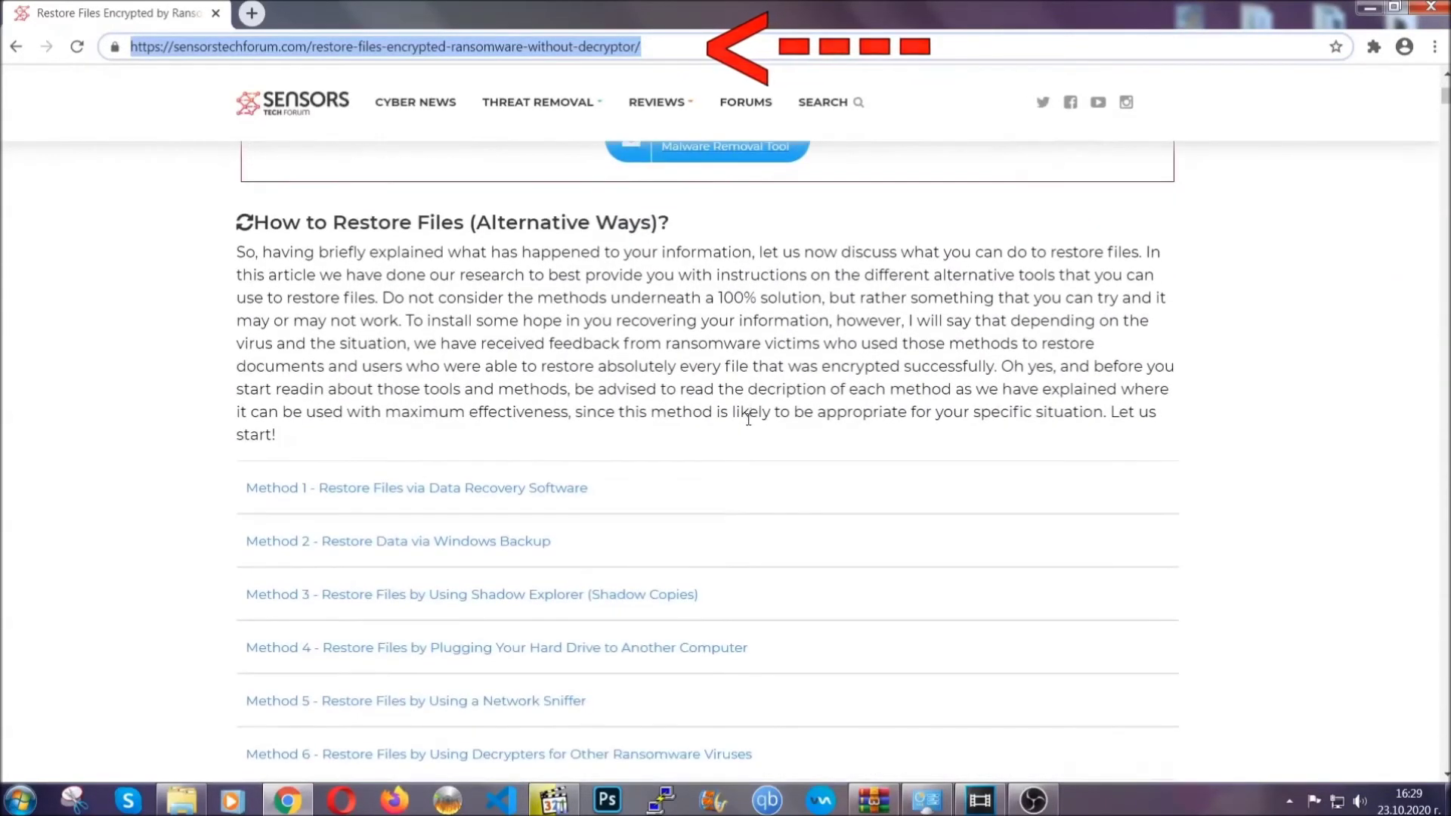
scroll(746, 416, "down", 2)
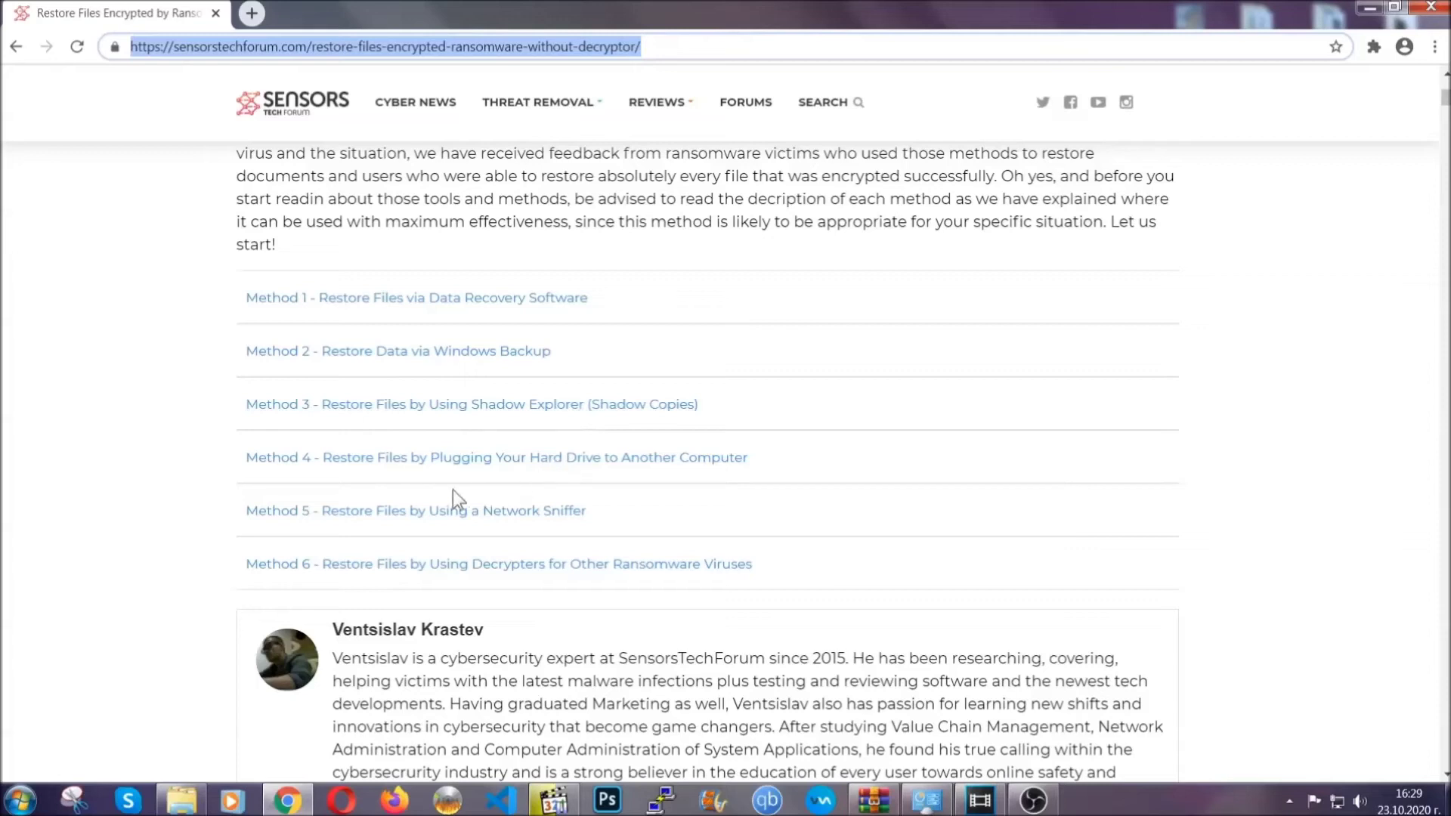
left_click(452, 350)
Expand Steps 1, 2 and 3 of the Windows Backup restore method.
left_click_drag(420, 450, 510, 564)
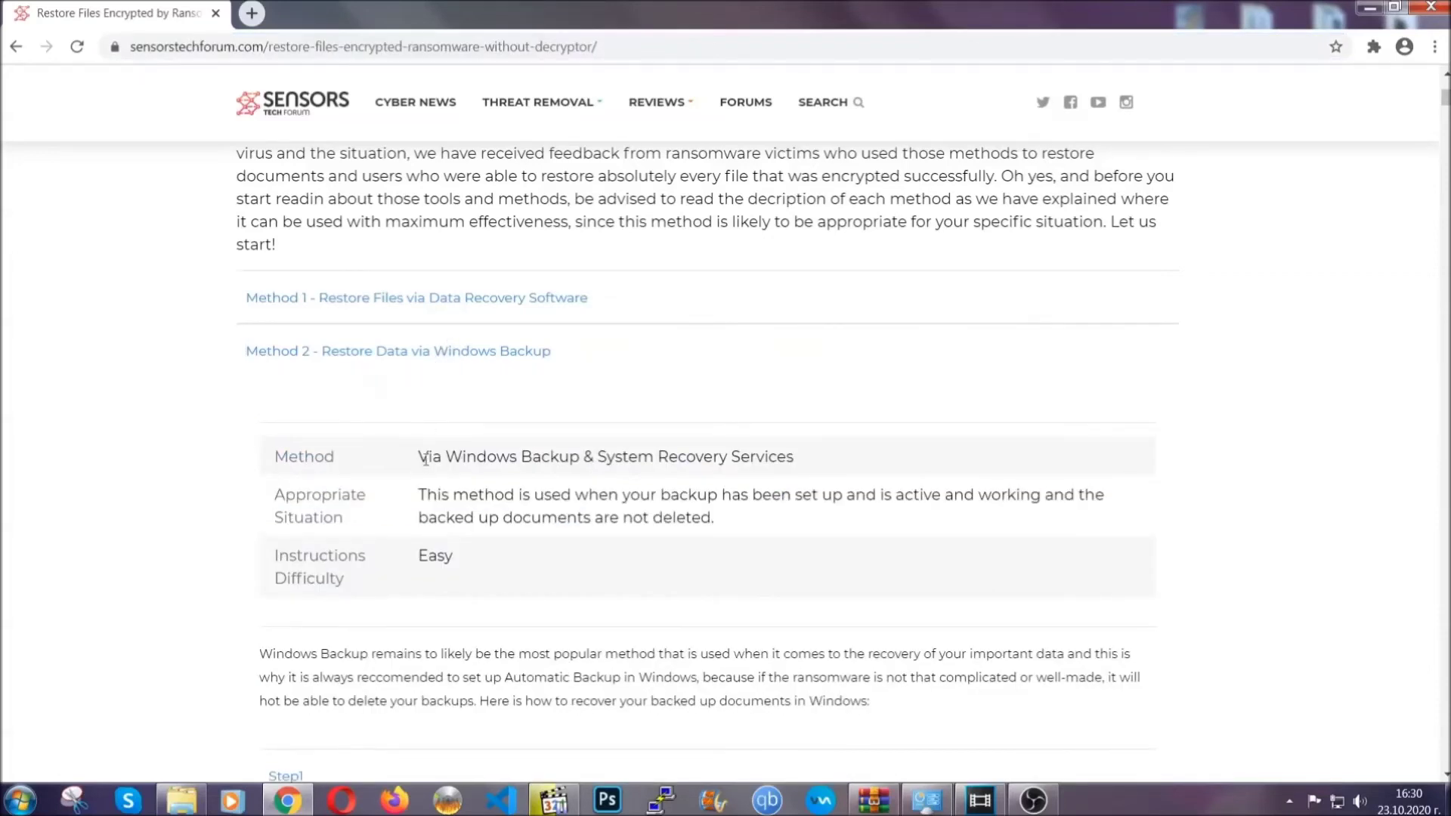
left_click(516, 567)
scroll(518, 564, "down", 4)
scroll(519, 564, "down", 1)
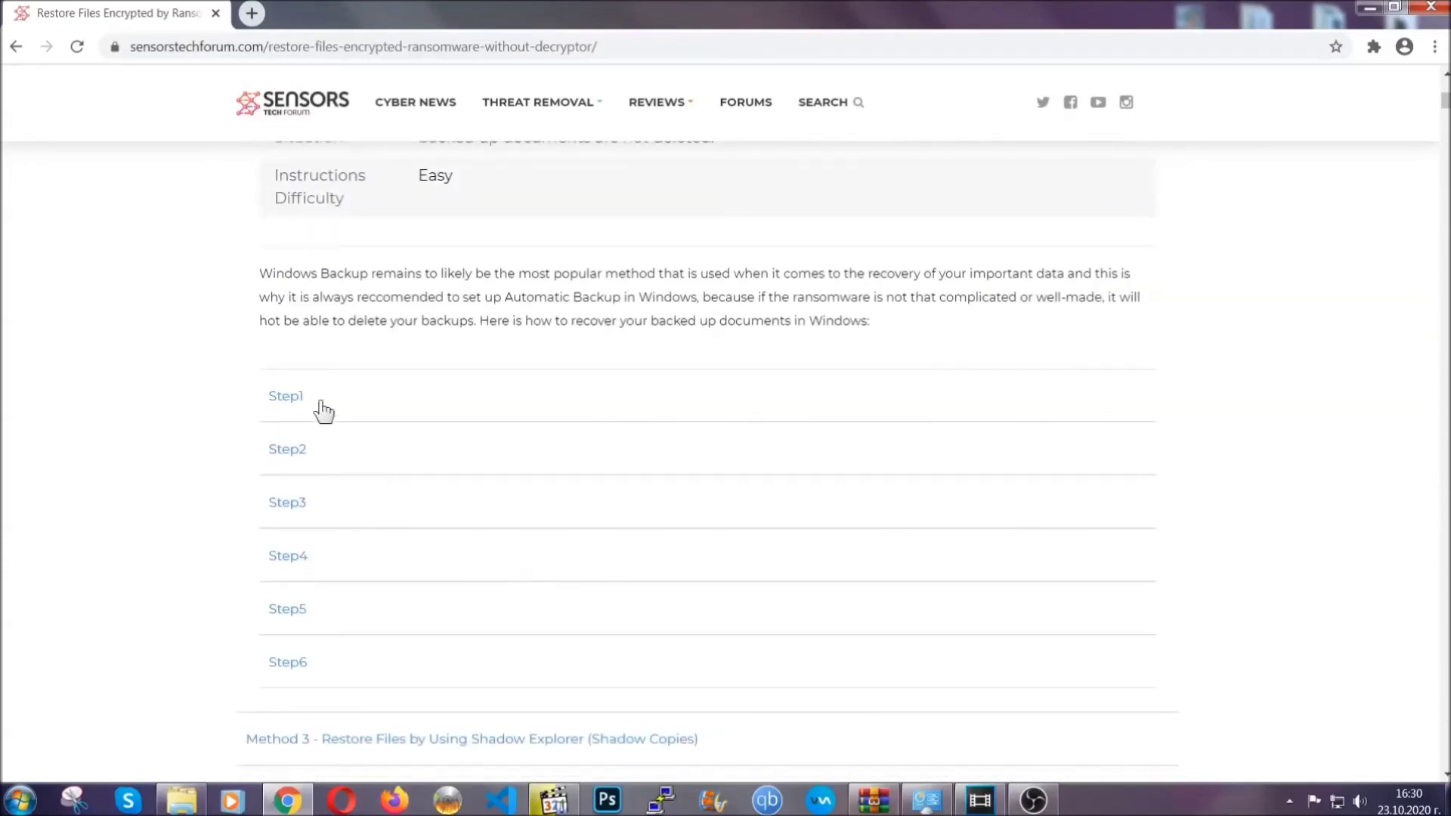
left_click(298, 397)
scroll(678, 469, "down", 3)
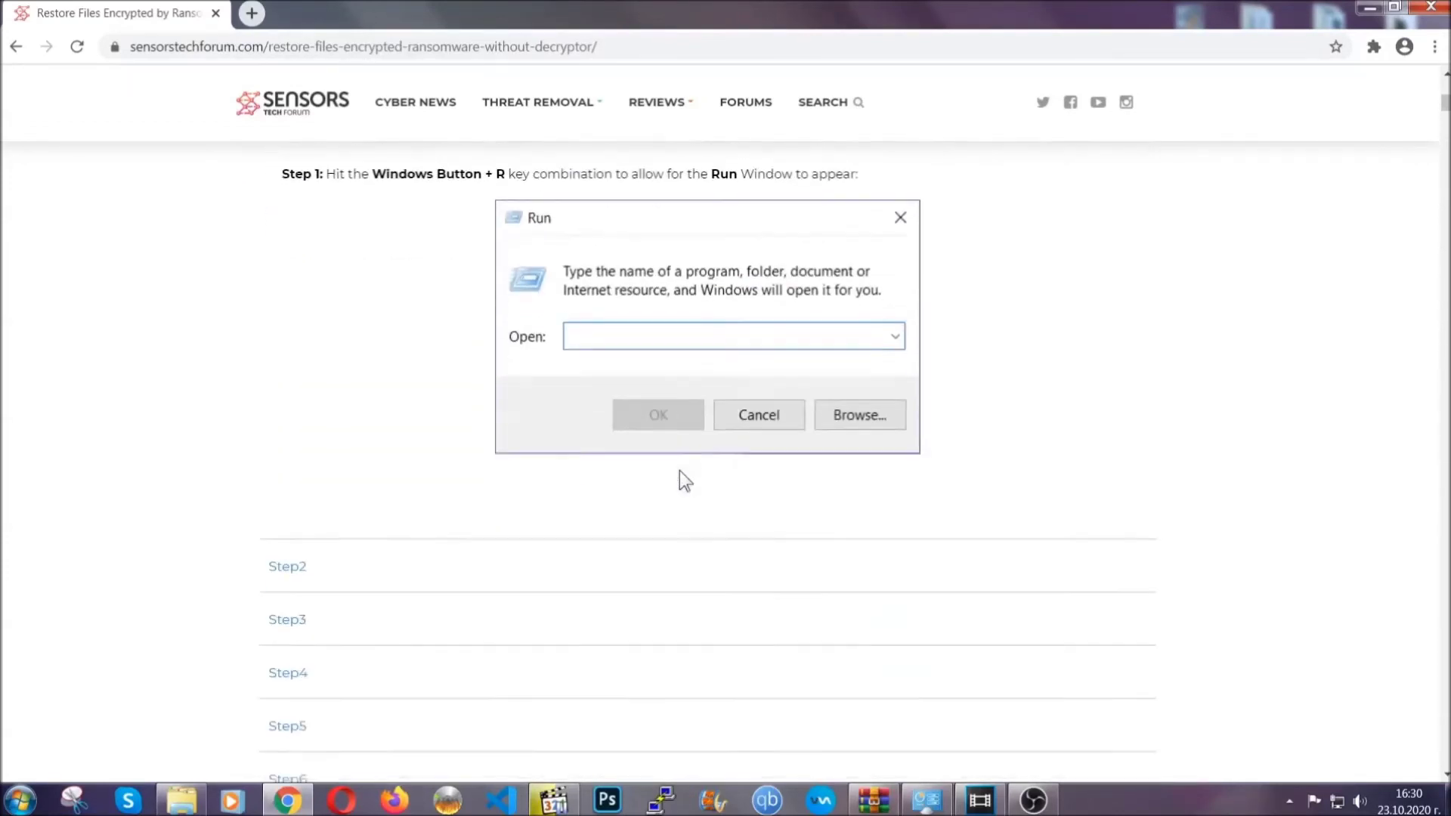
scroll(678, 470, "down", 1)
left_click(339, 476)
scroll(651, 478, "down", 3)
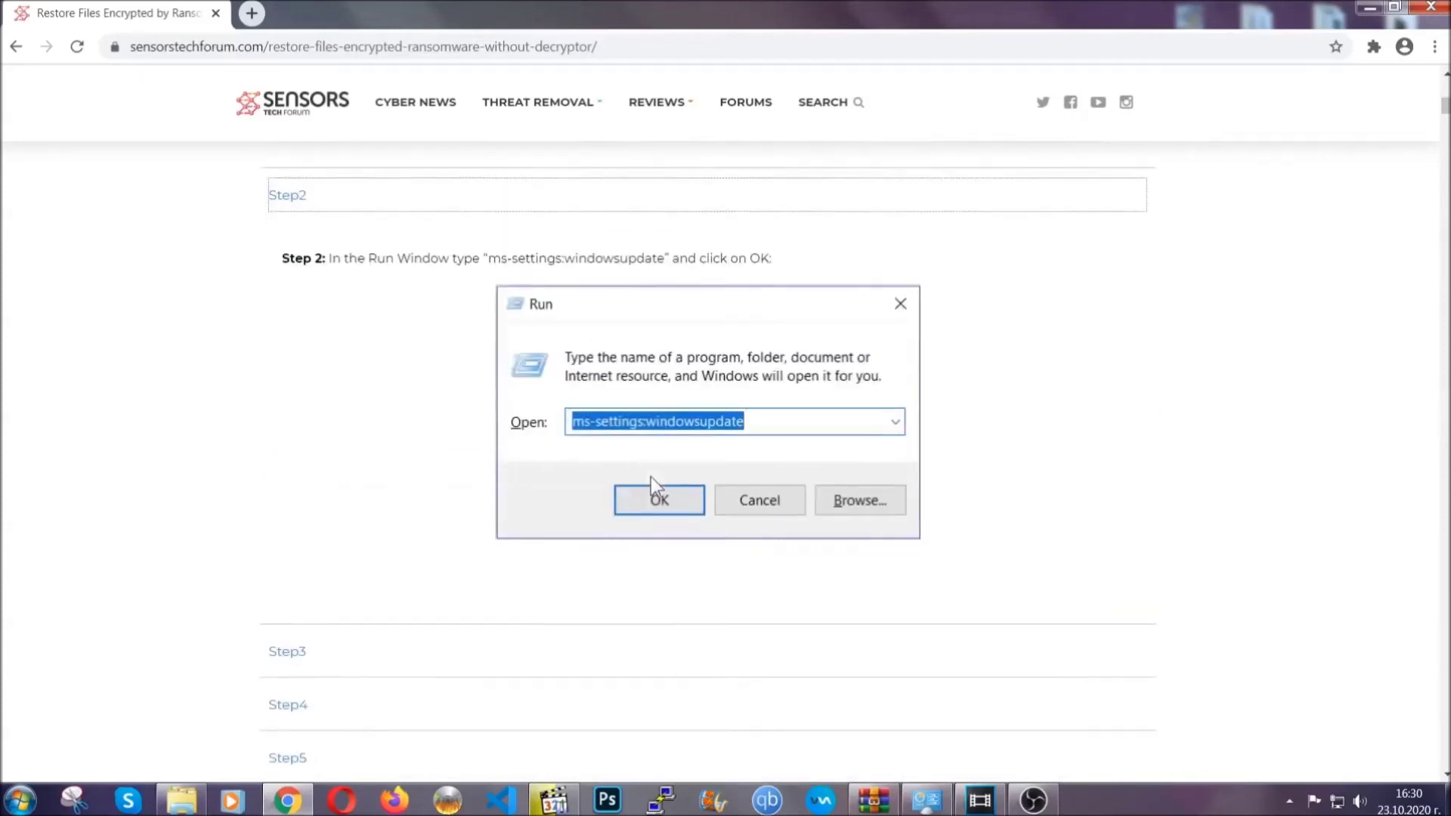
scroll(605, 497, "down", 1)
left_click(427, 553)
Read through the expanded Windows Backup steps, then minimize Chrome to reveal the desktop.
scroll(642, 519, "down", 3)
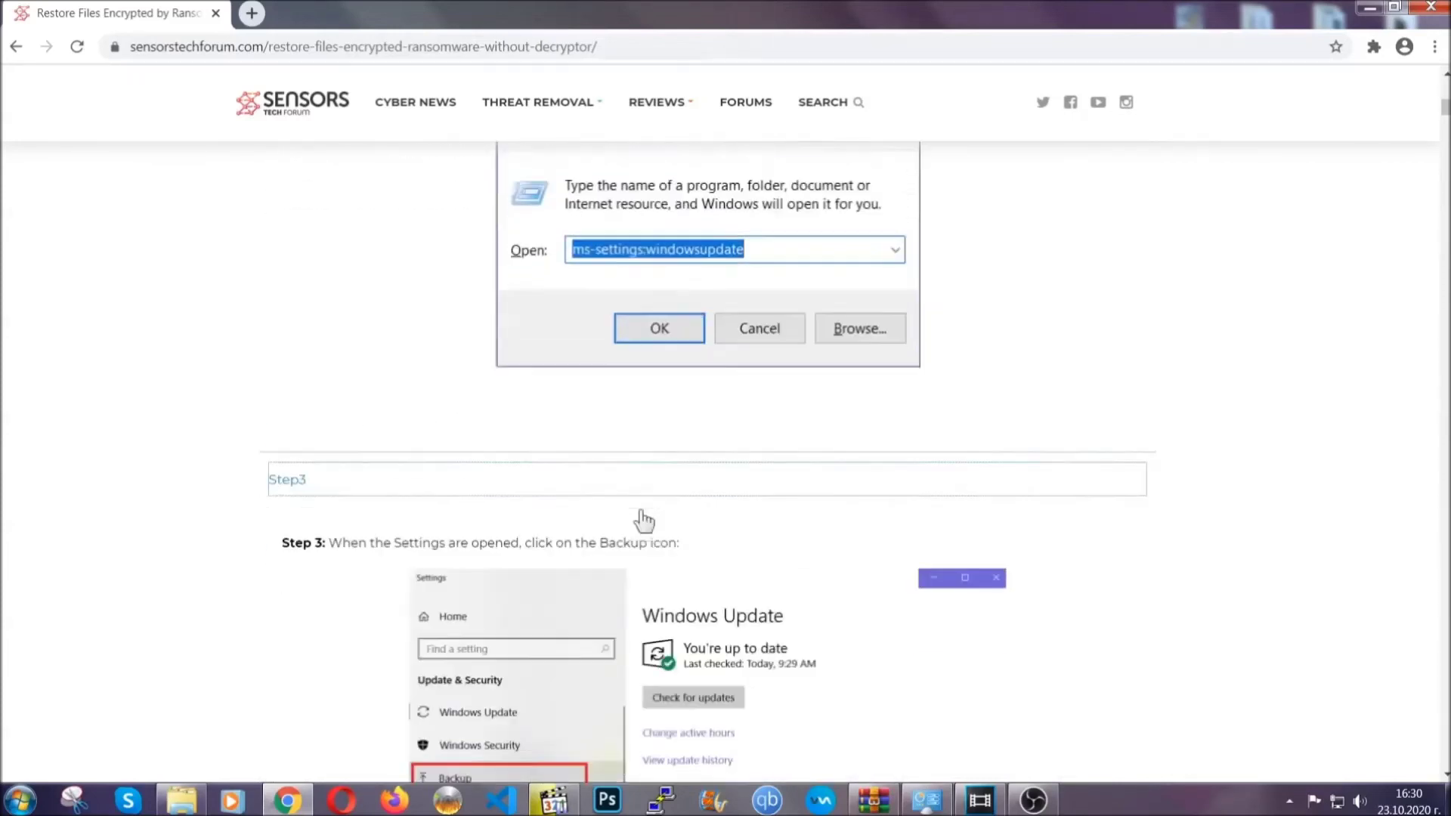
scroll(641, 514, "down", 2)
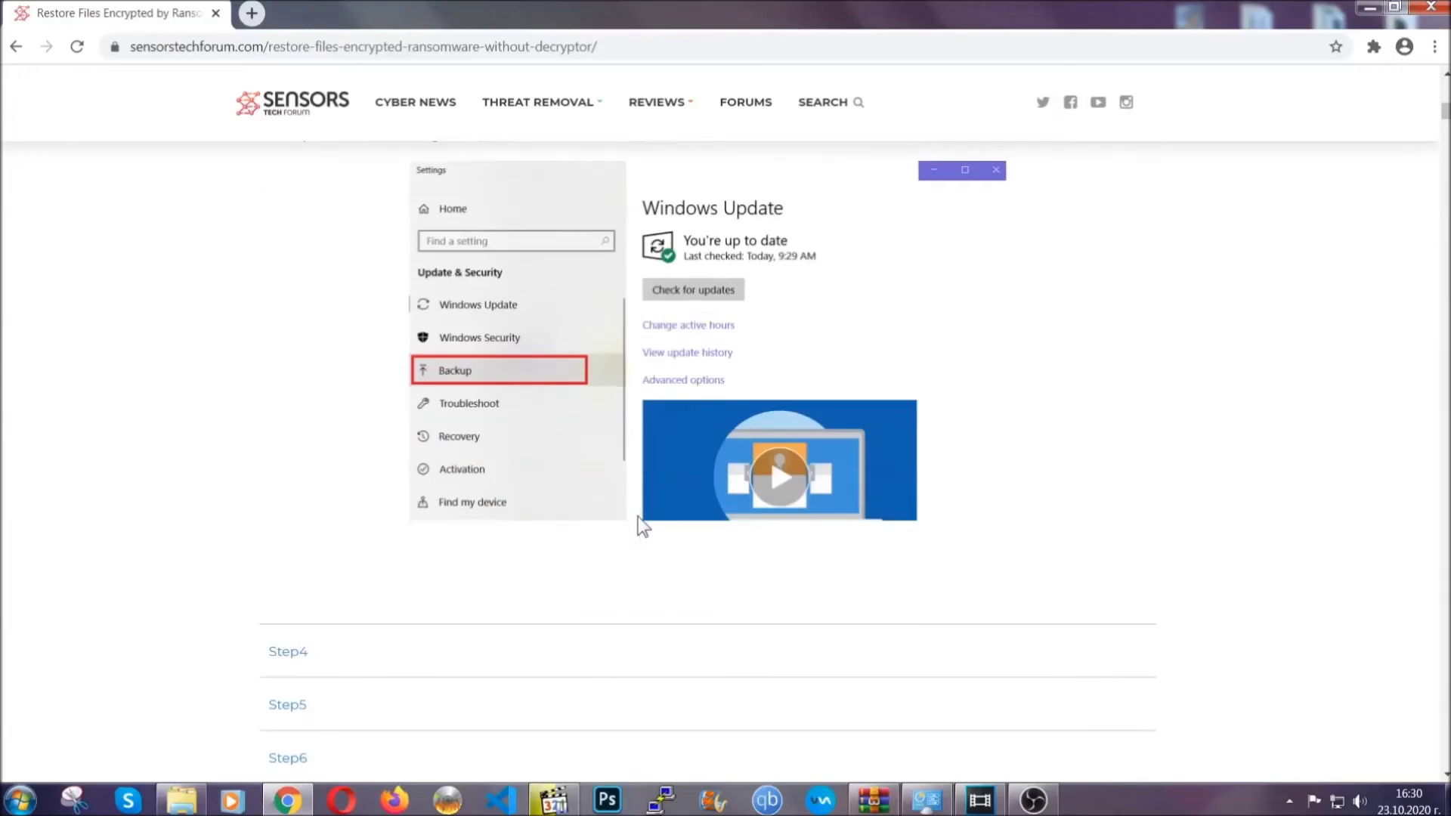
scroll(638, 517, "down", 2)
scroll(637, 519, "down", 1)
scroll(637, 518, "down", 3)
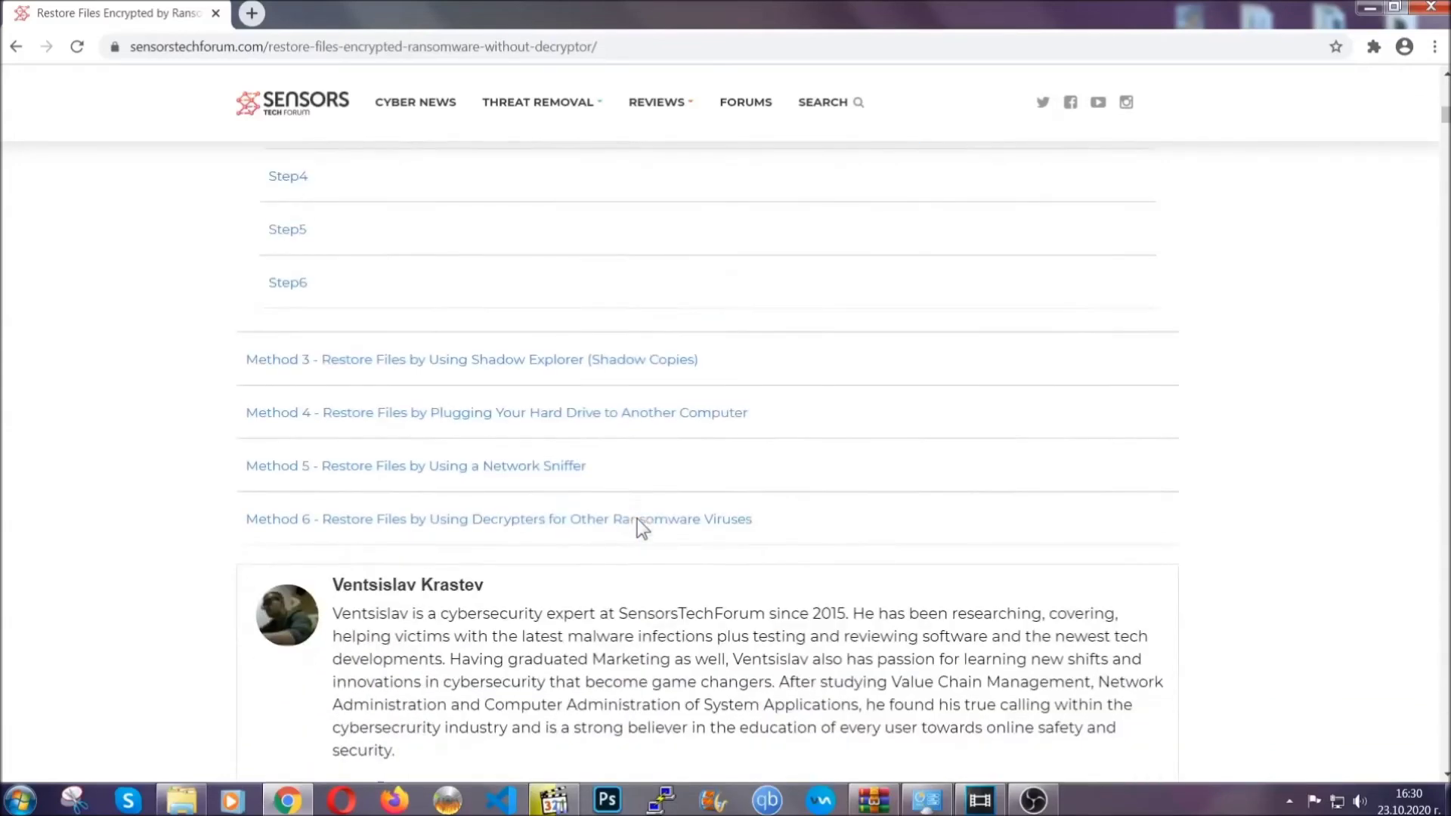
scroll(638, 519, "down", 2)
scroll(637, 519, "down", 1)
scroll(637, 518, "up", 4)
scroll(635, 529, "up", 5)
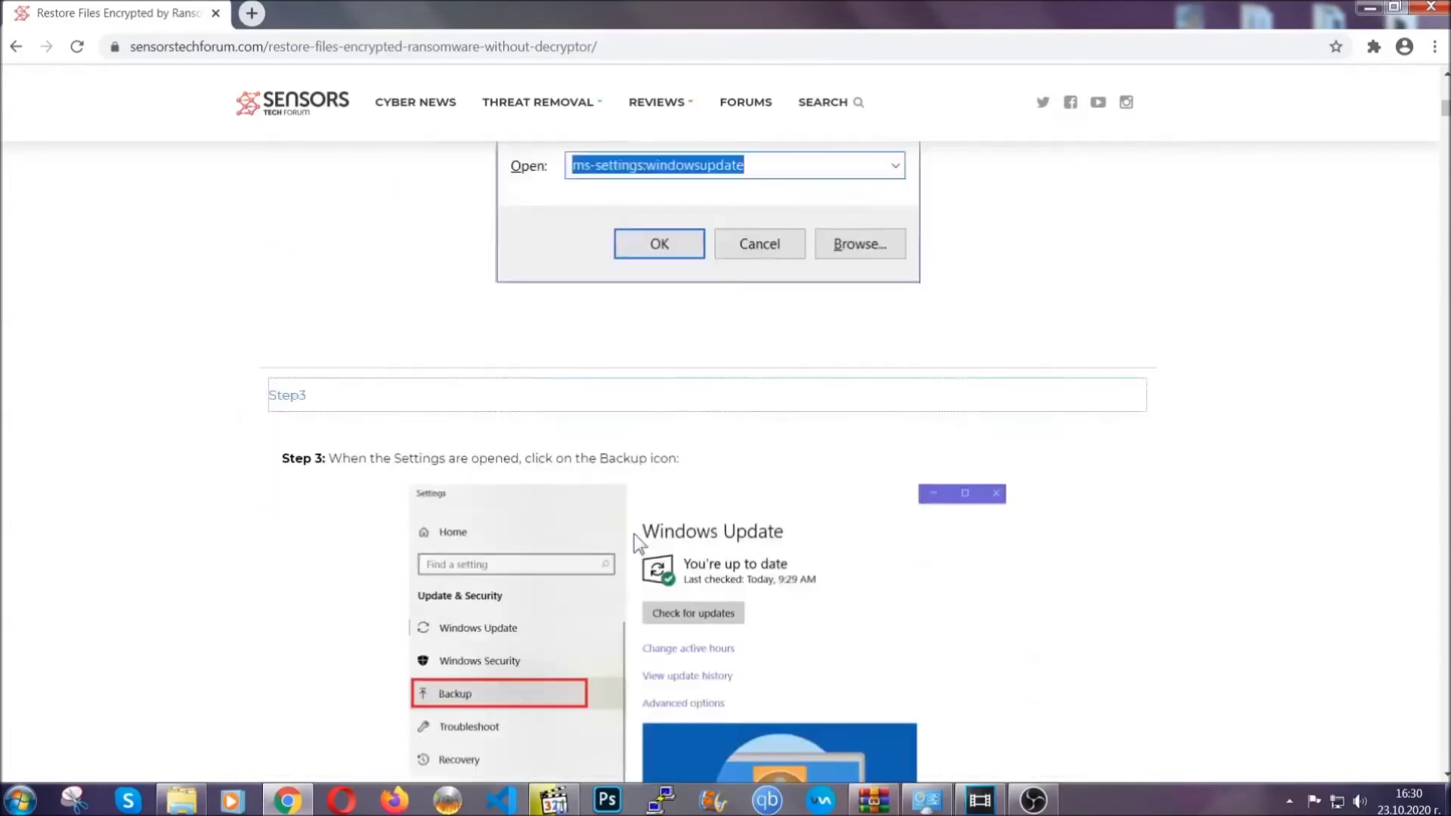
scroll(633, 538, "up", 5)
scroll(633, 540, "up", 5)
scroll(633, 540, "up", 4)
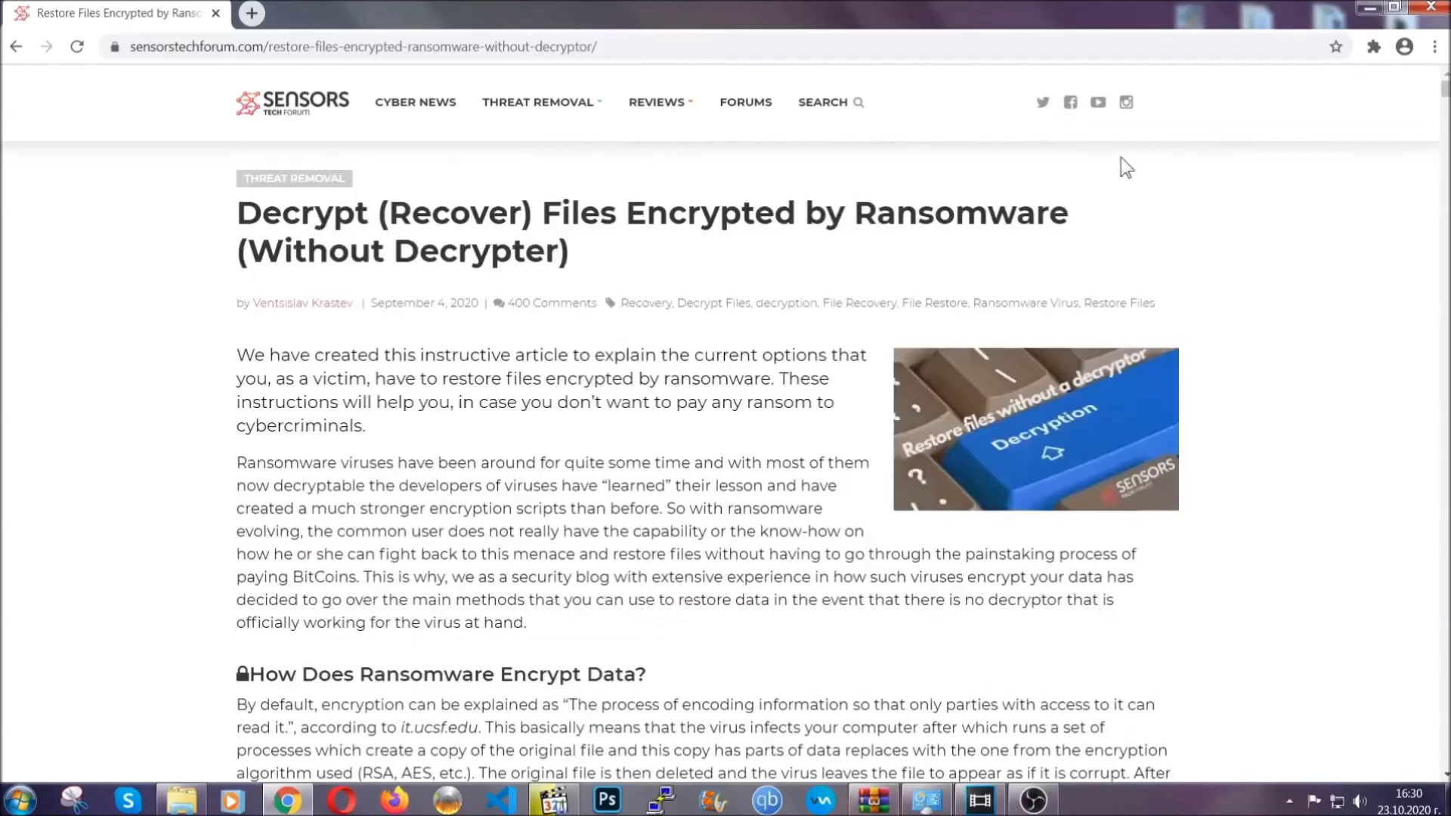
left_click(1368, 9)
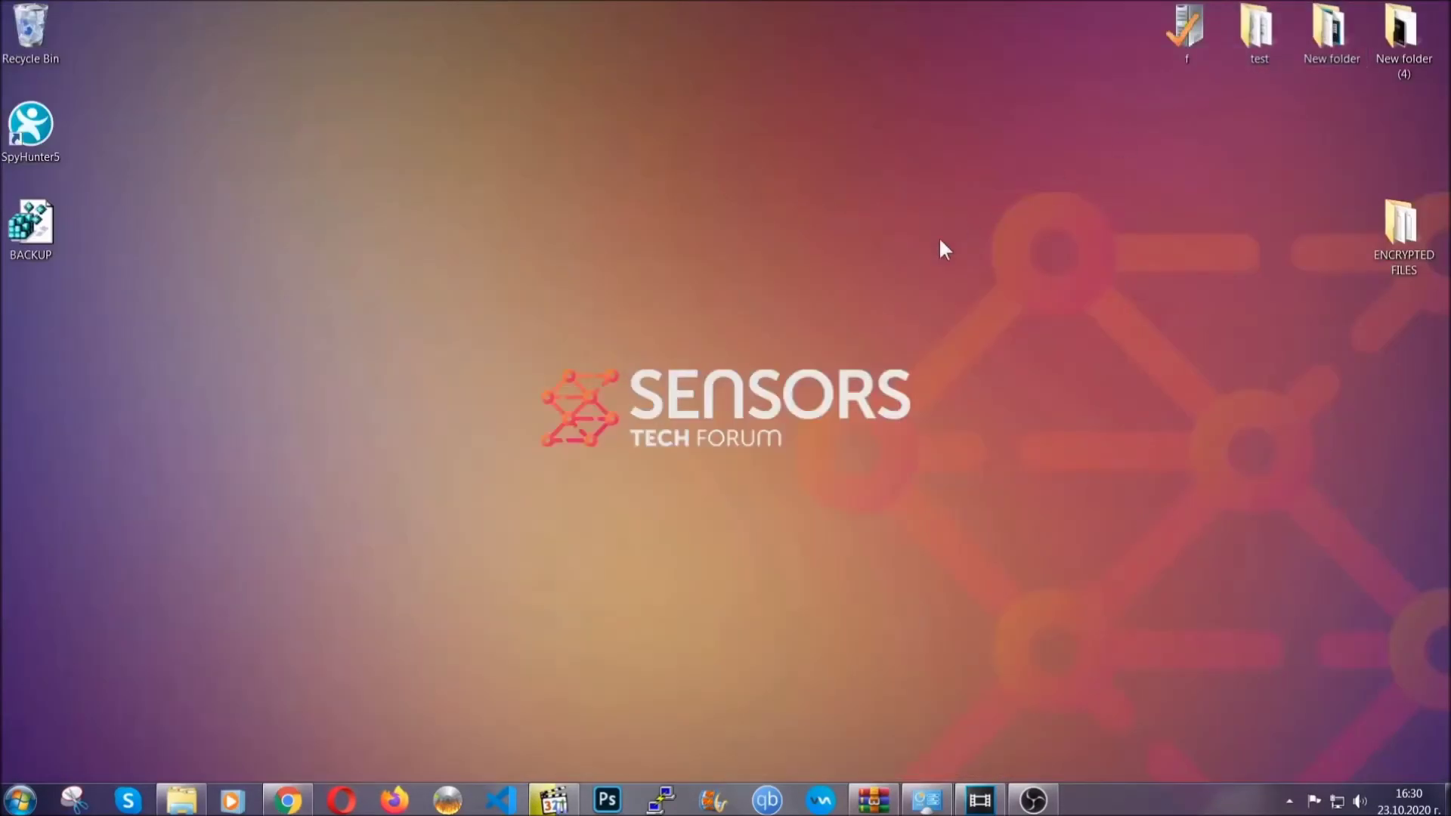